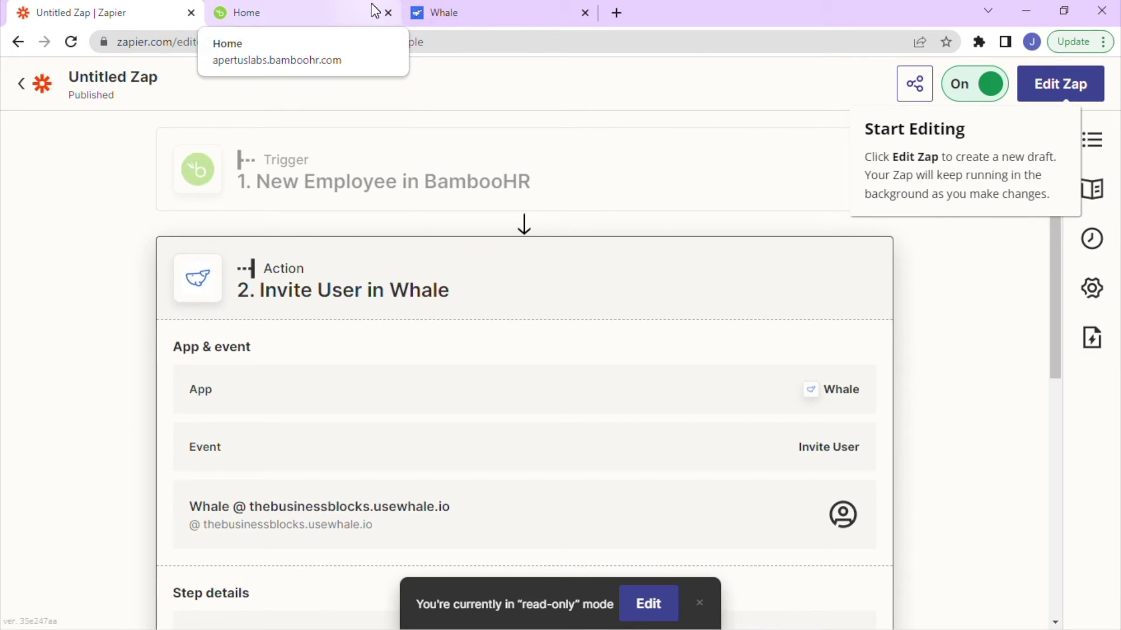
# Switch to the Whale dashboard tab showing 0 assignments, questions and comments.
pyautogui.click(452, 16)
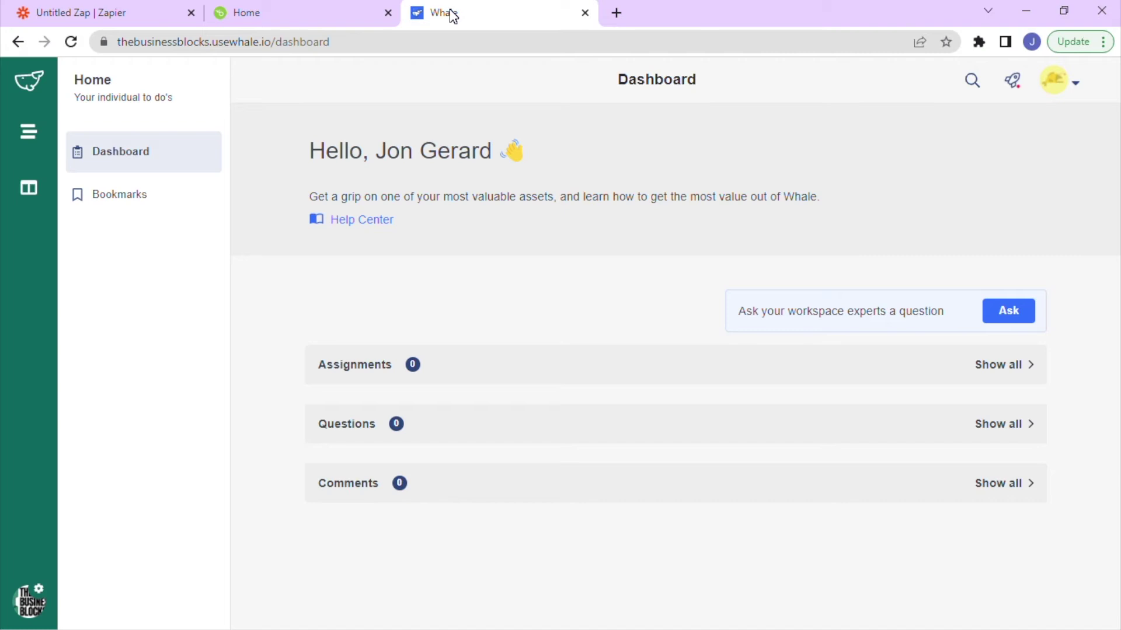
# Check the BambooHR home page with sample company data, then go back to the Untitled Zap tab.
pyautogui.click(320, 7)
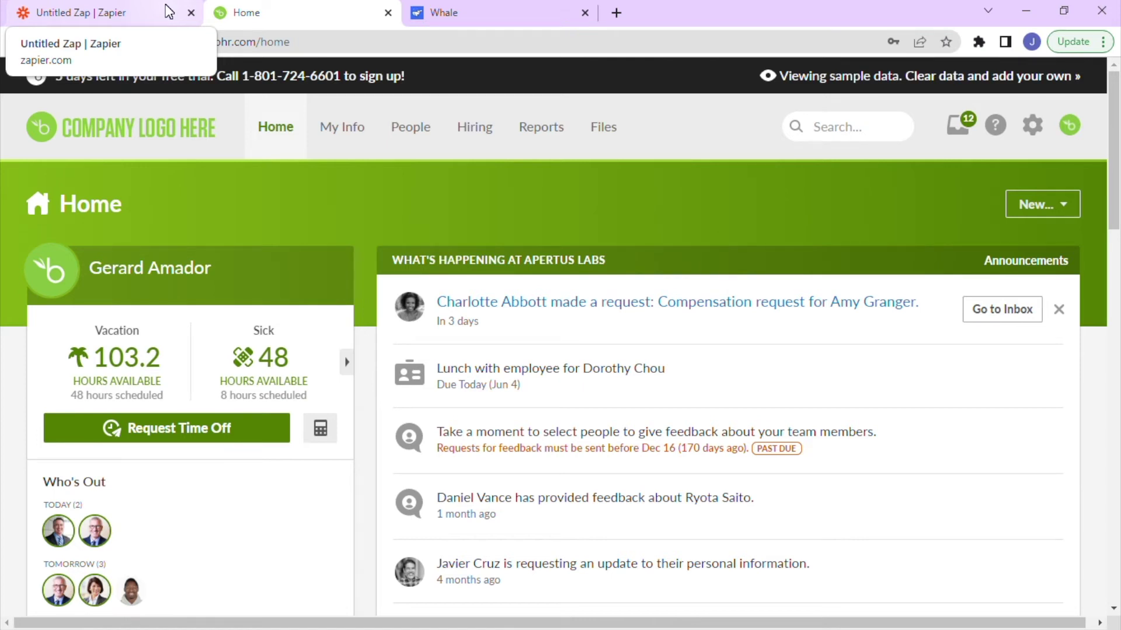
pyautogui.click(169, 11)
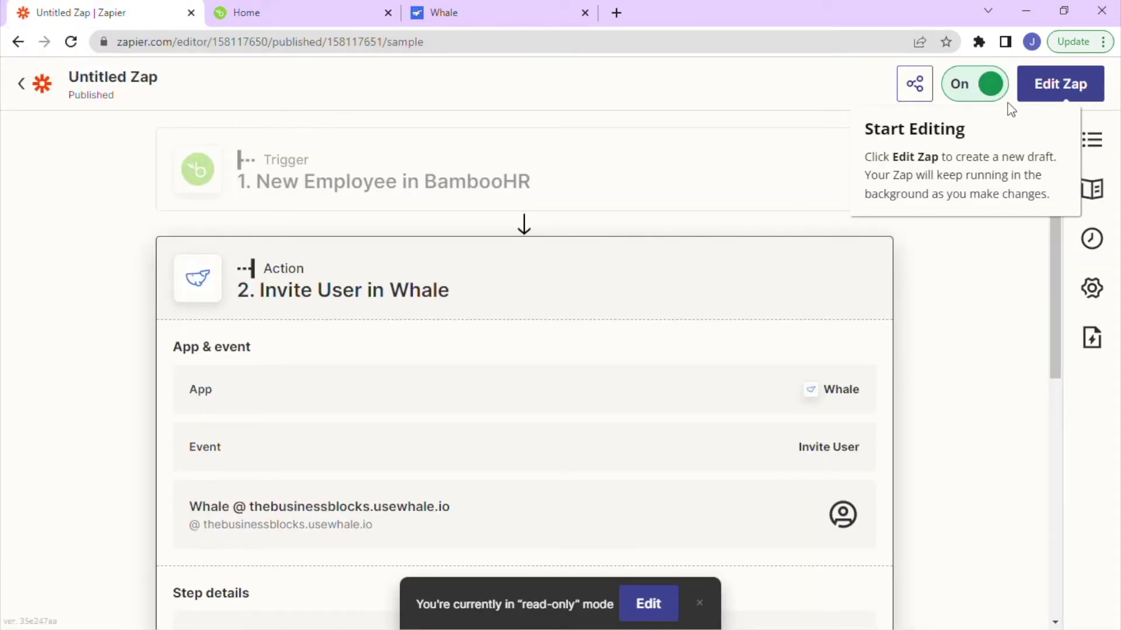
# Go back to My Zaps and start a new Untitled Zap draft.
pyautogui.click(22, 85)
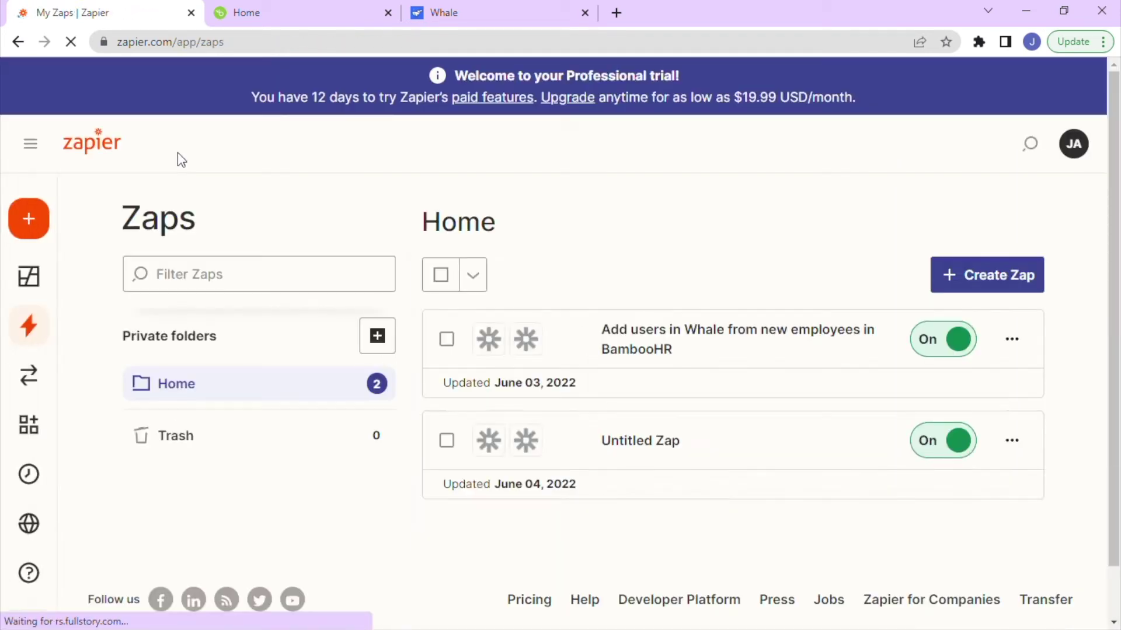
pyautogui.click(1001, 281)
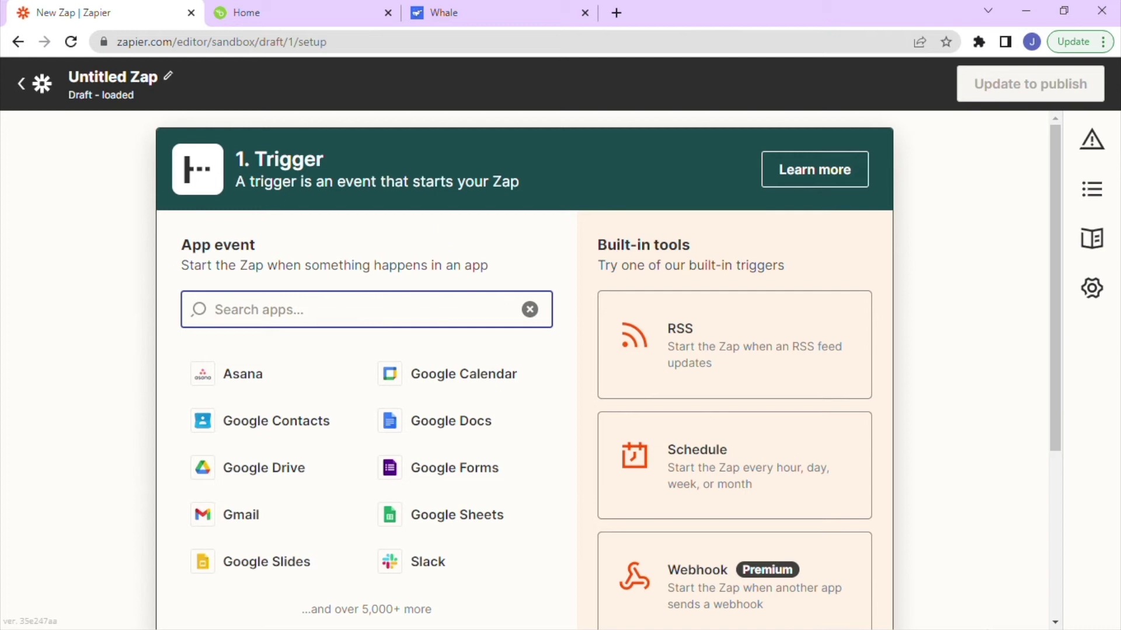
# Set the trigger to BambooHR with the New Employee event and continue.
pyautogui.write('bamboo')
pyautogui.click(277, 381)
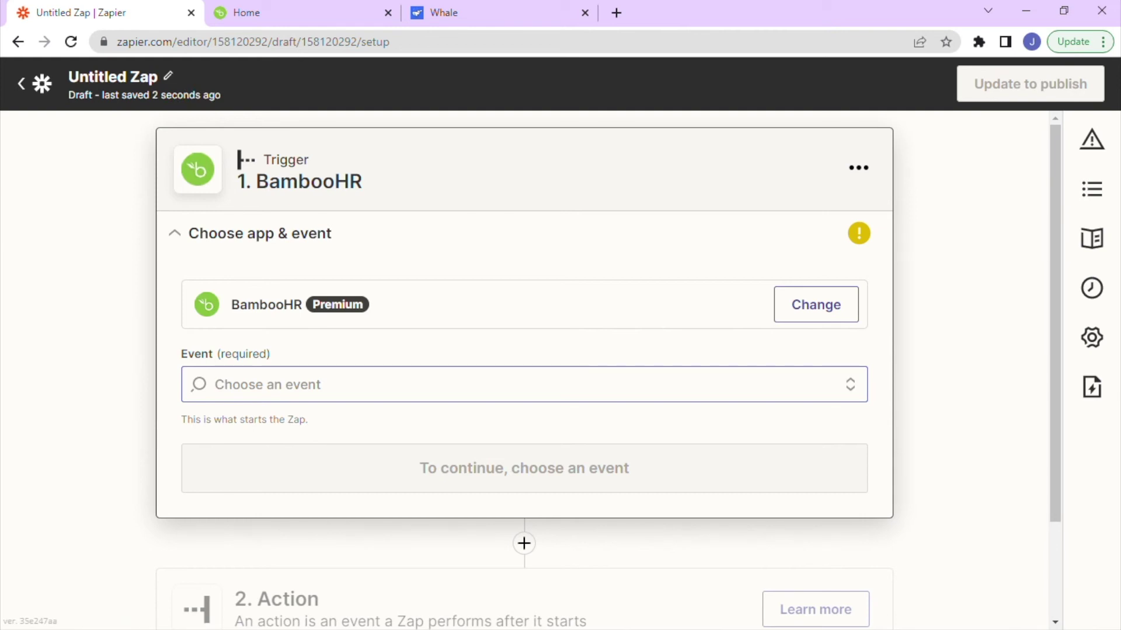
pyautogui.click(307, 435)
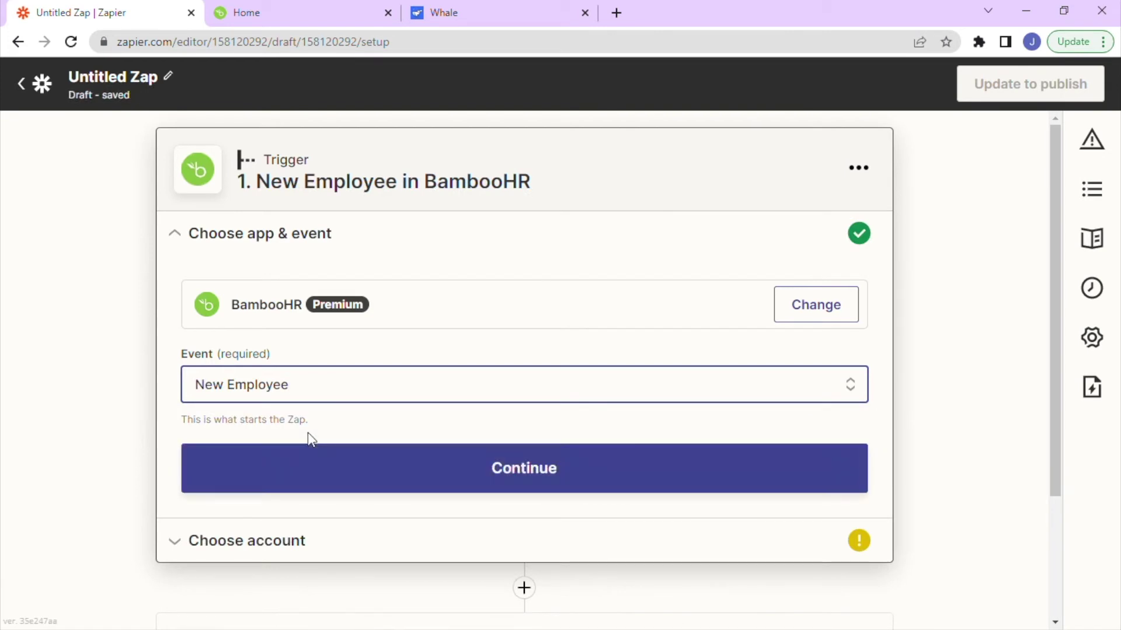
pyautogui.click(321, 466)
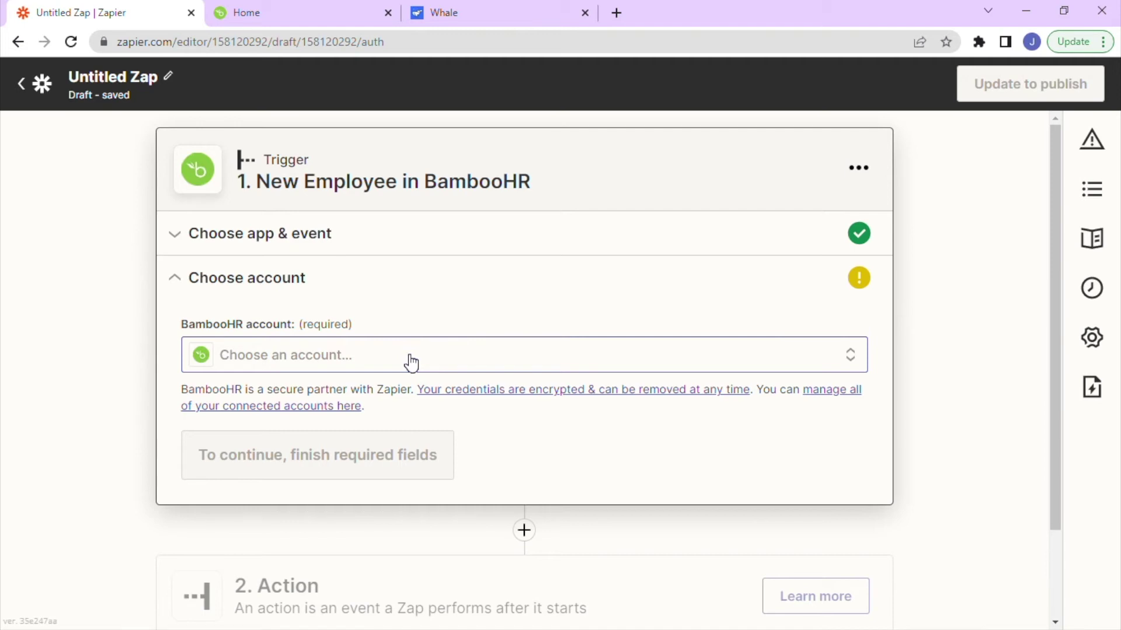
# Select the existing connected BambooHR account and continue to Test trigger.
pyautogui.click(410, 363)
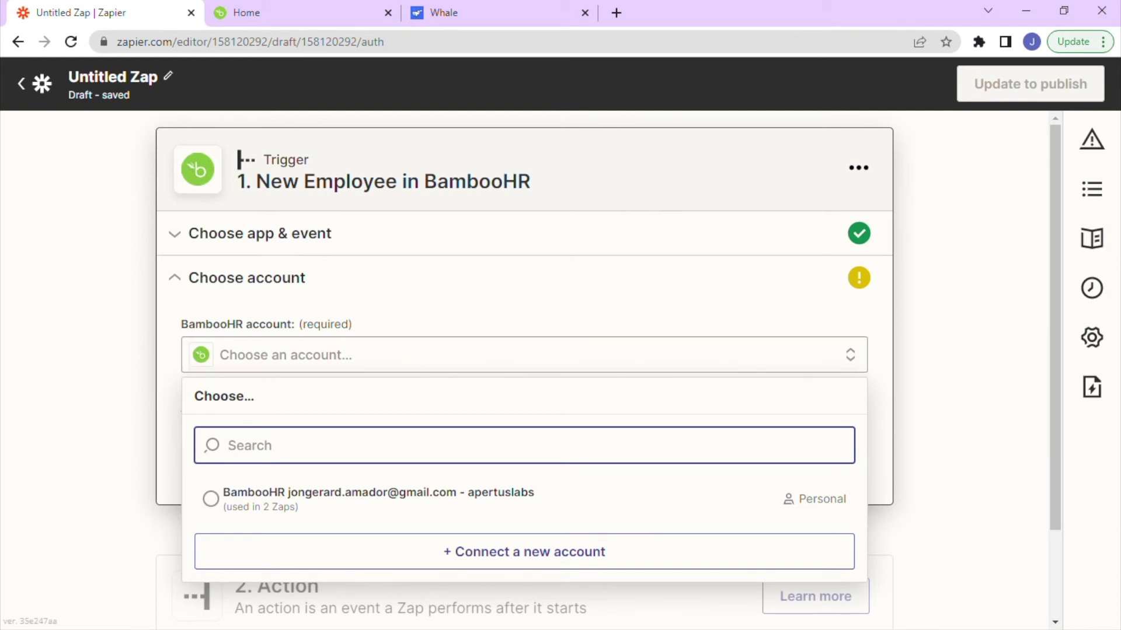
pyautogui.click(212, 499)
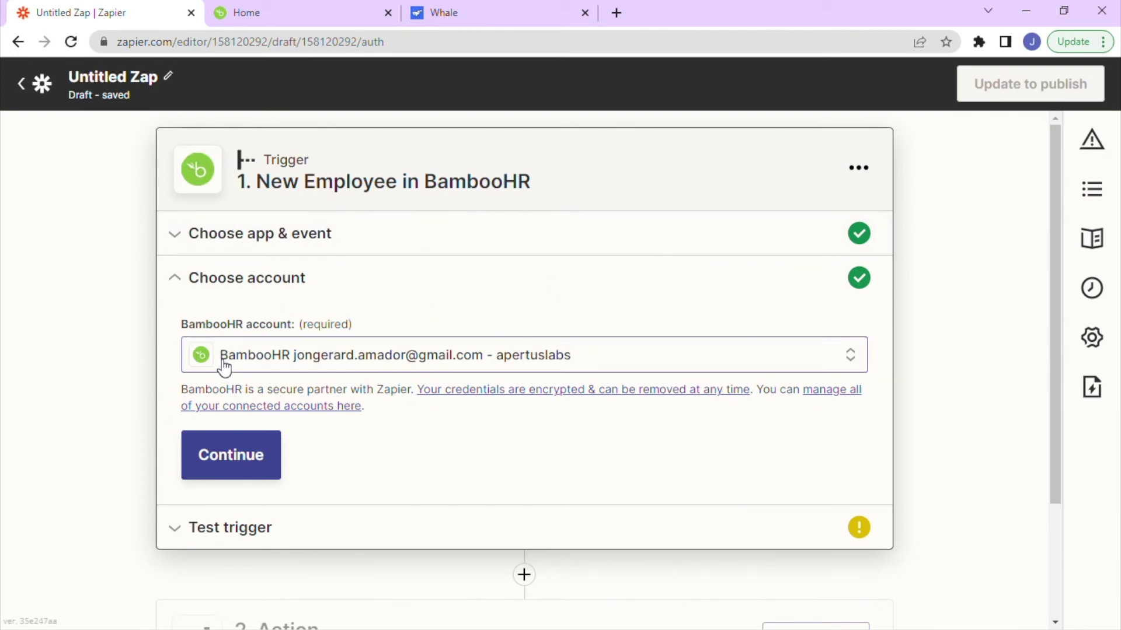
pyautogui.click(228, 468)
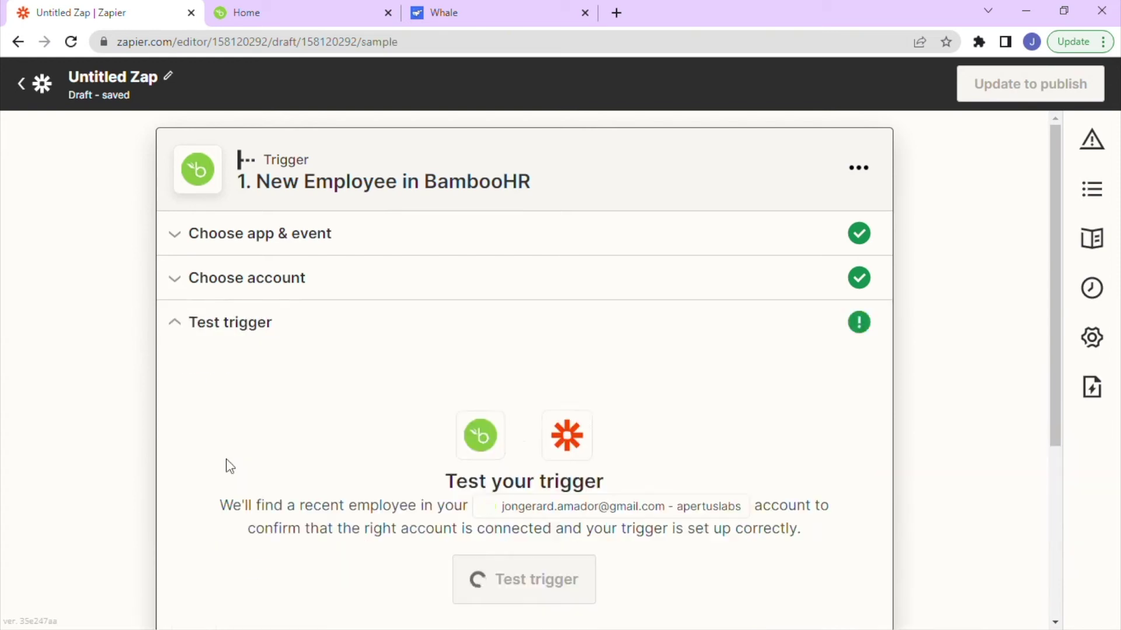
# Run the BambooHR New Employee trigger test.
pyautogui.scroll(-3, 230, 466)
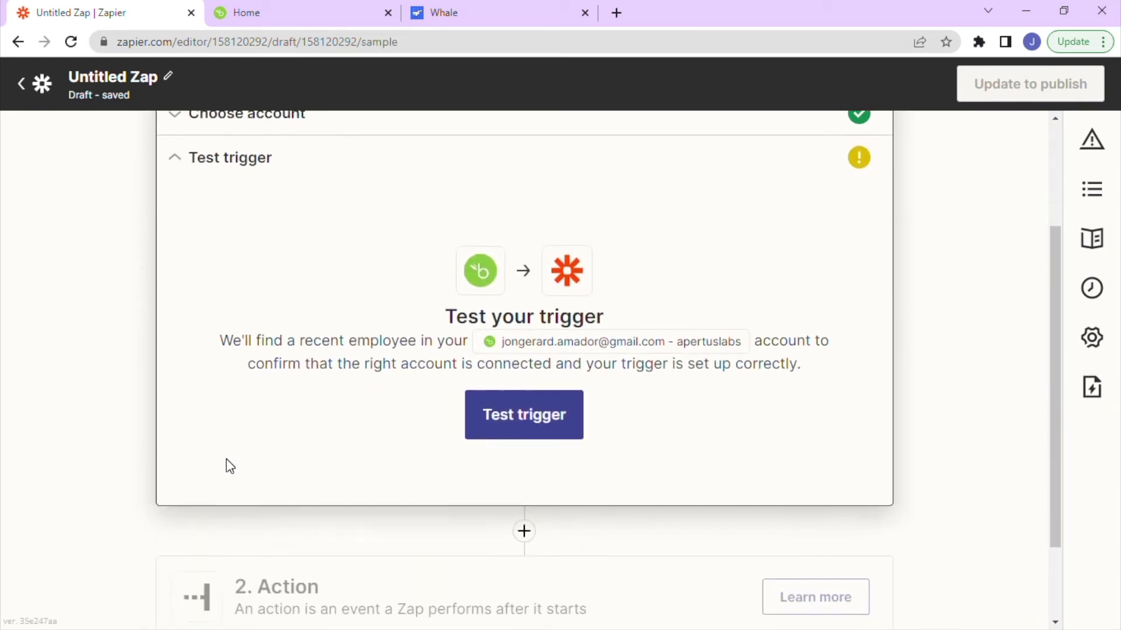
pyautogui.scroll(1, 229, 466)
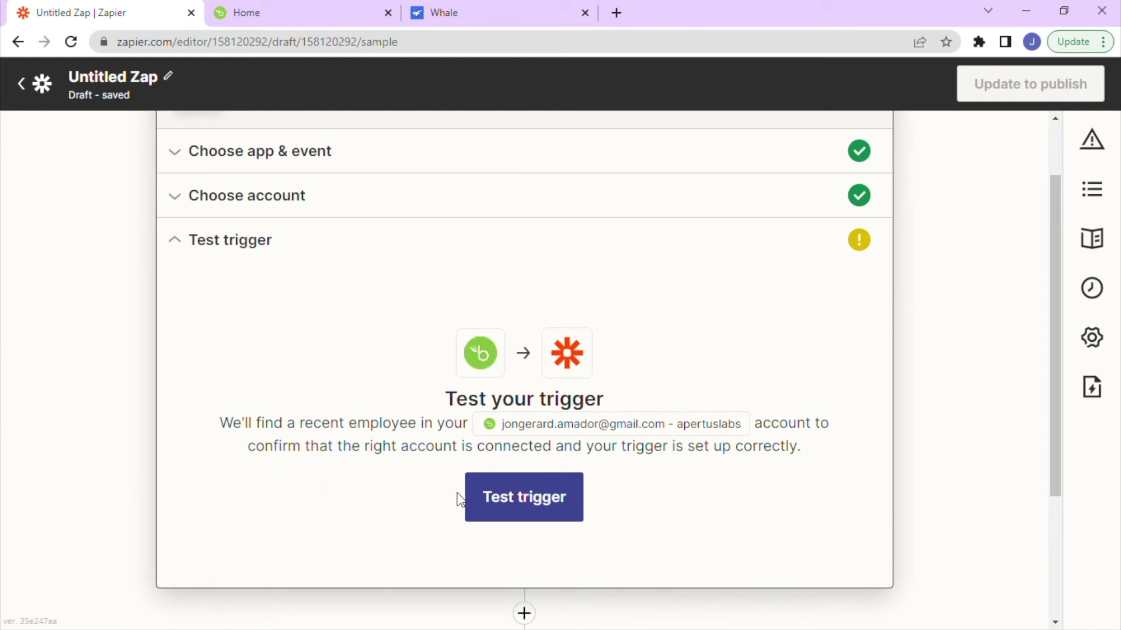
pyautogui.click(514, 494)
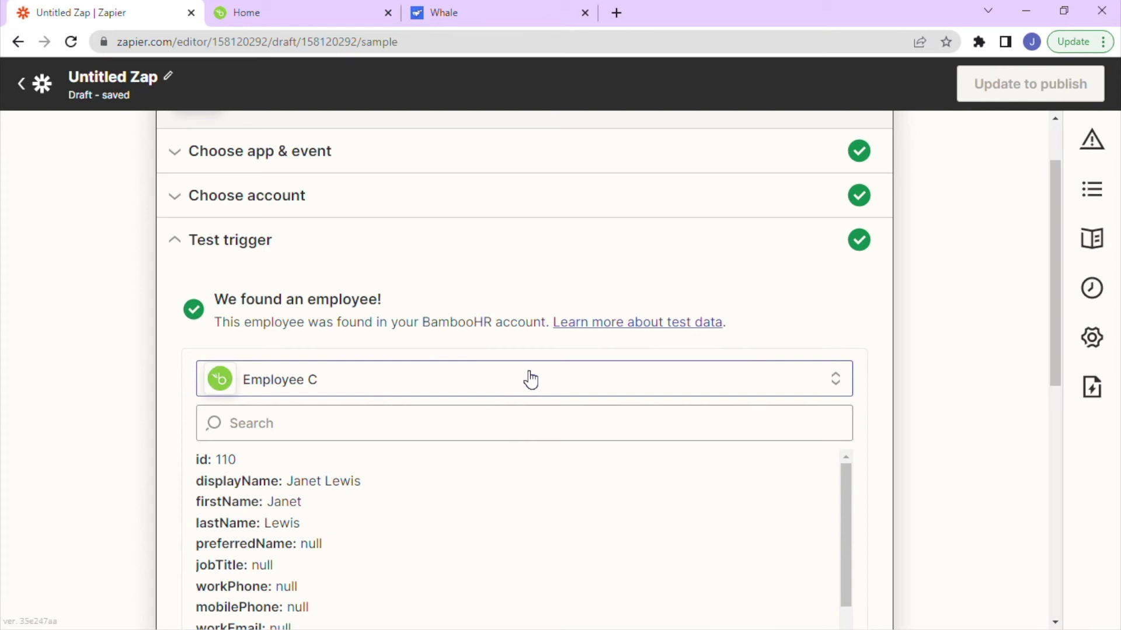
# Switch the sample record from Employee C to Employee B and continue to the action step.
pyautogui.scroll(-3, 458, 399)
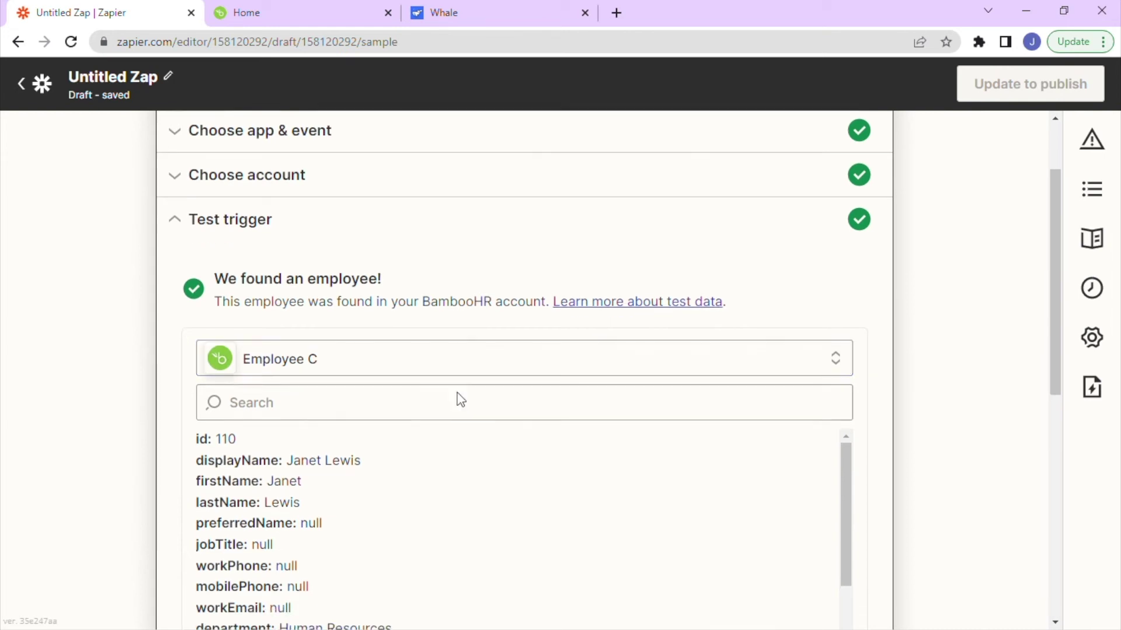
pyautogui.click(286, 307)
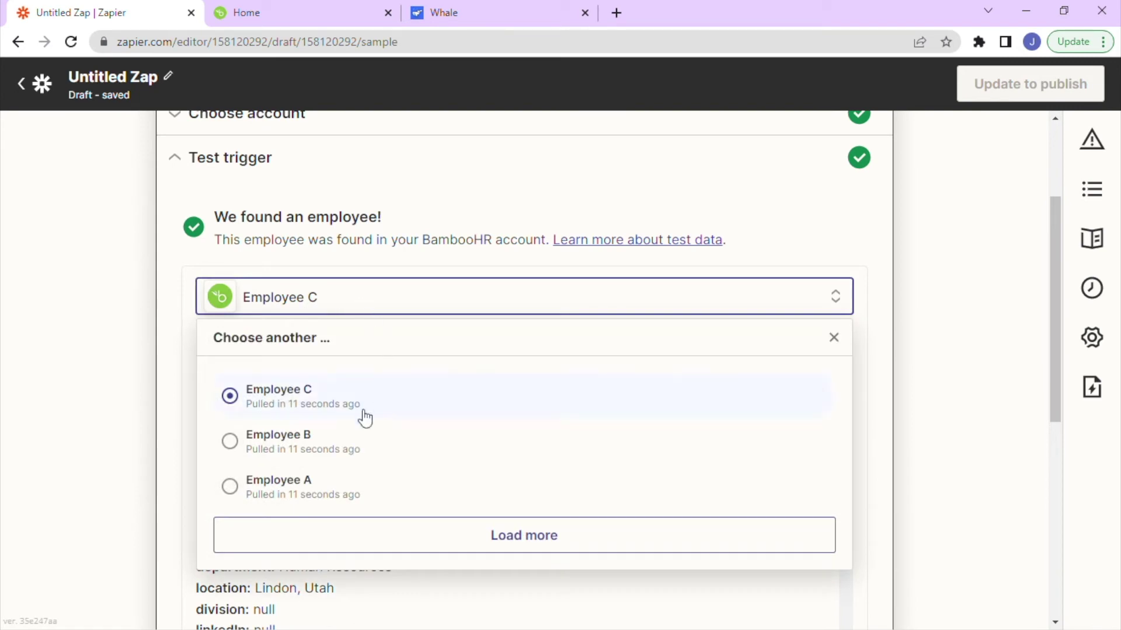
pyautogui.click(292, 438)
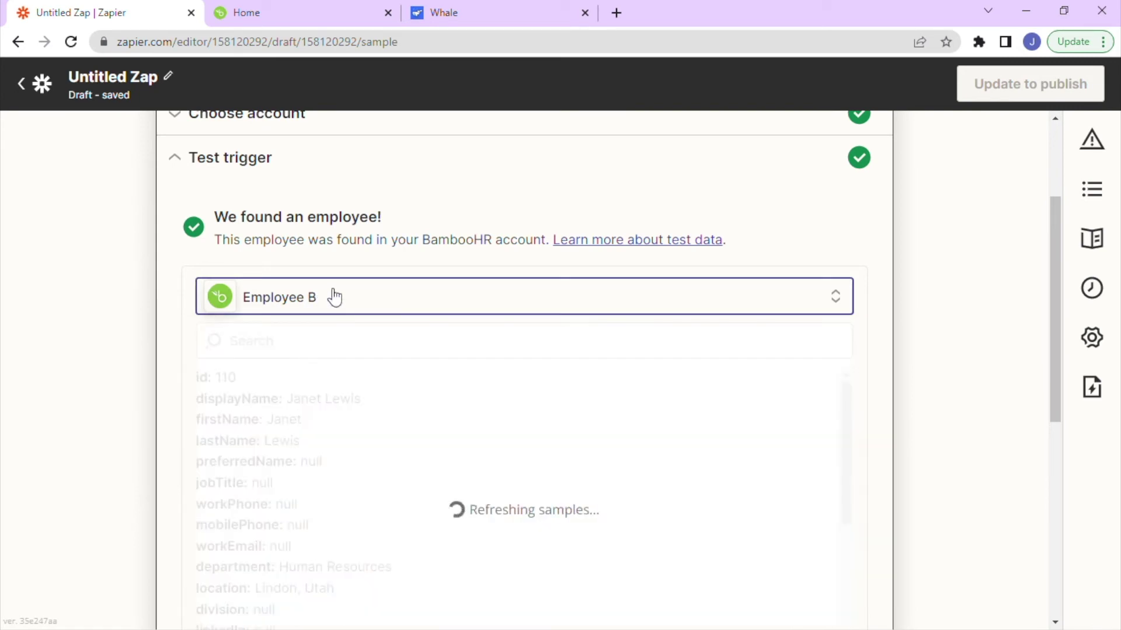
pyautogui.scroll(-3, 420, 398)
pyautogui.scroll(-10, 423, 409)
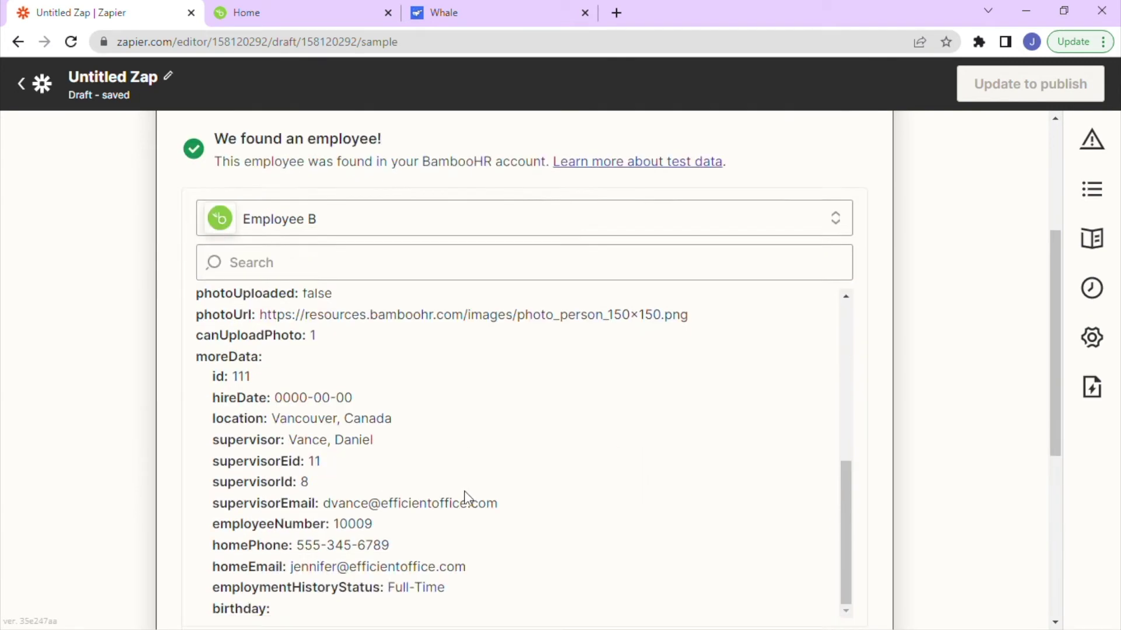
pyautogui.click(482, 351)
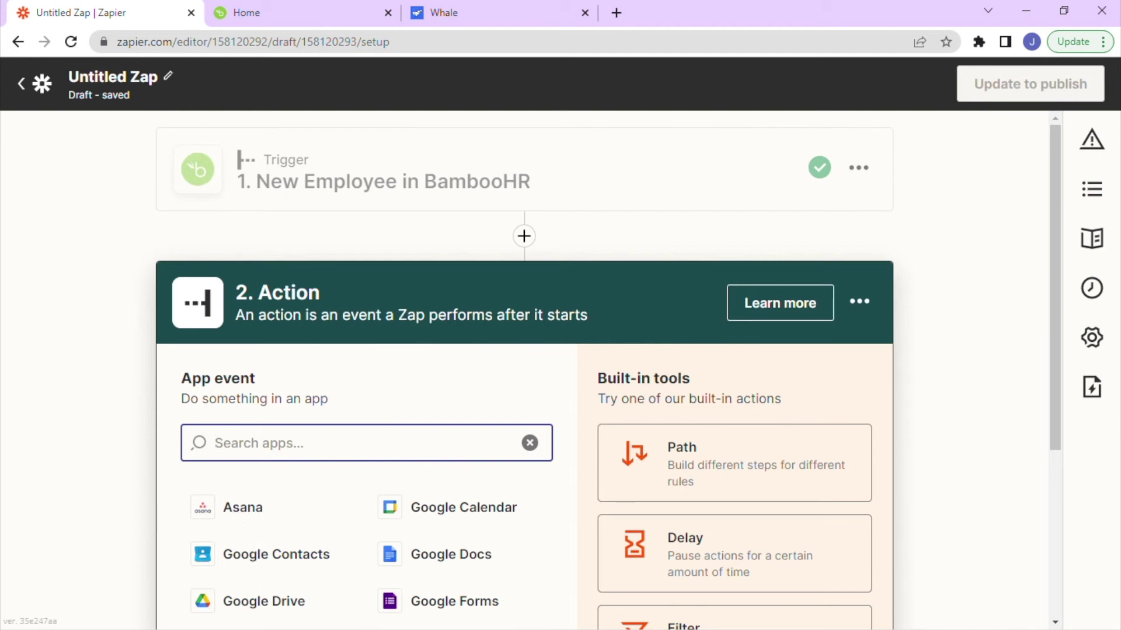
# Set the action to Whale with the Invite User event and continue.
pyautogui.write('whale')
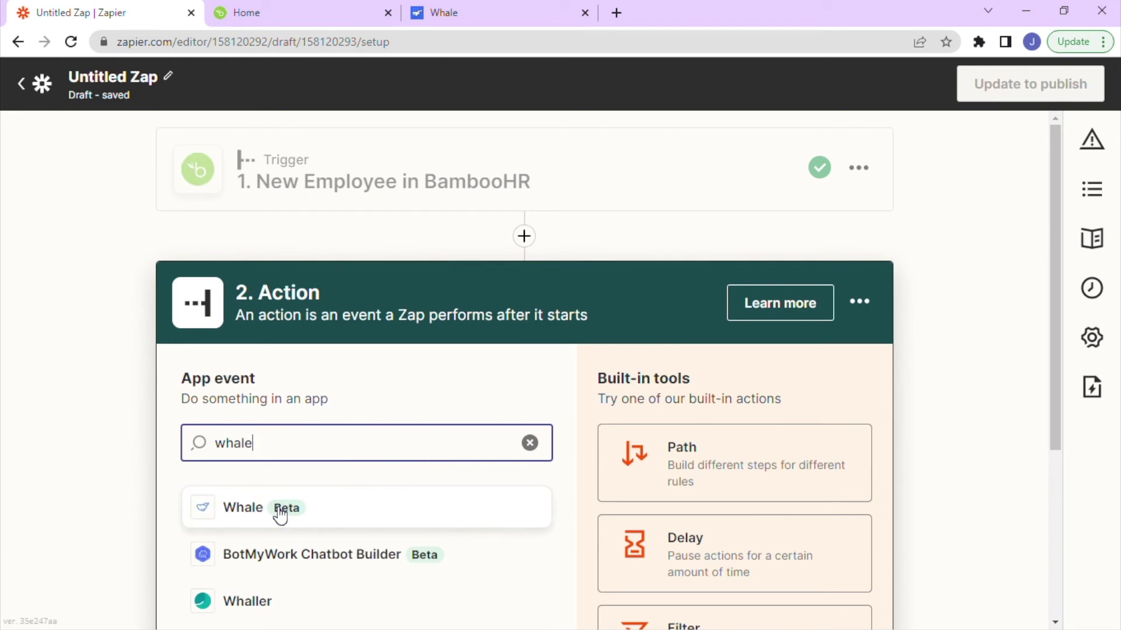
pyautogui.click(281, 513)
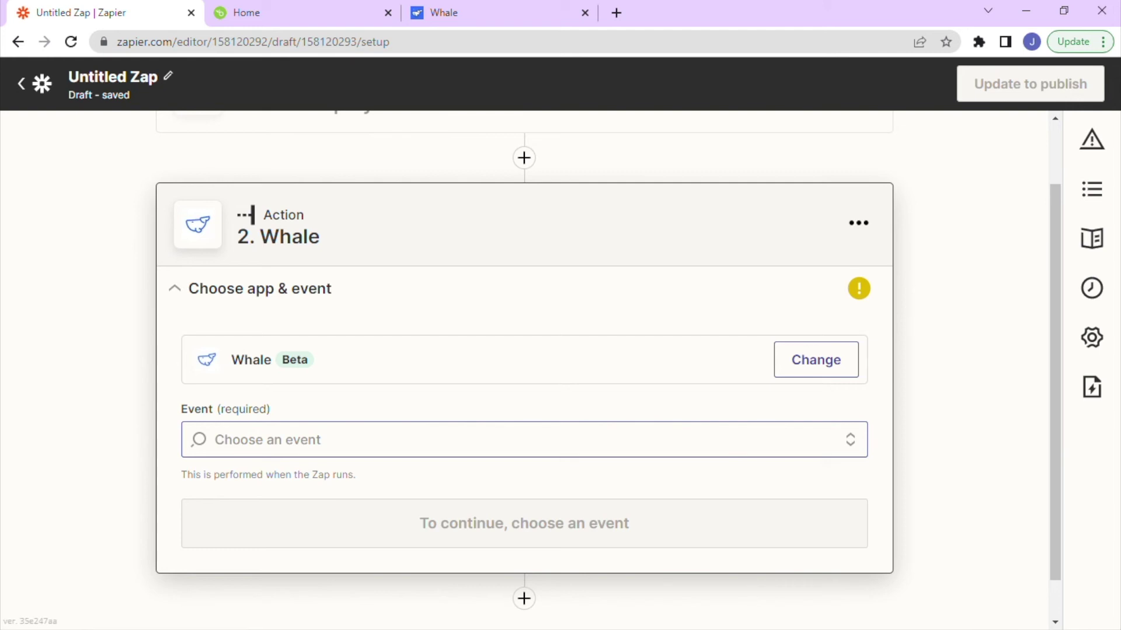
pyautogui.click(280, 440)
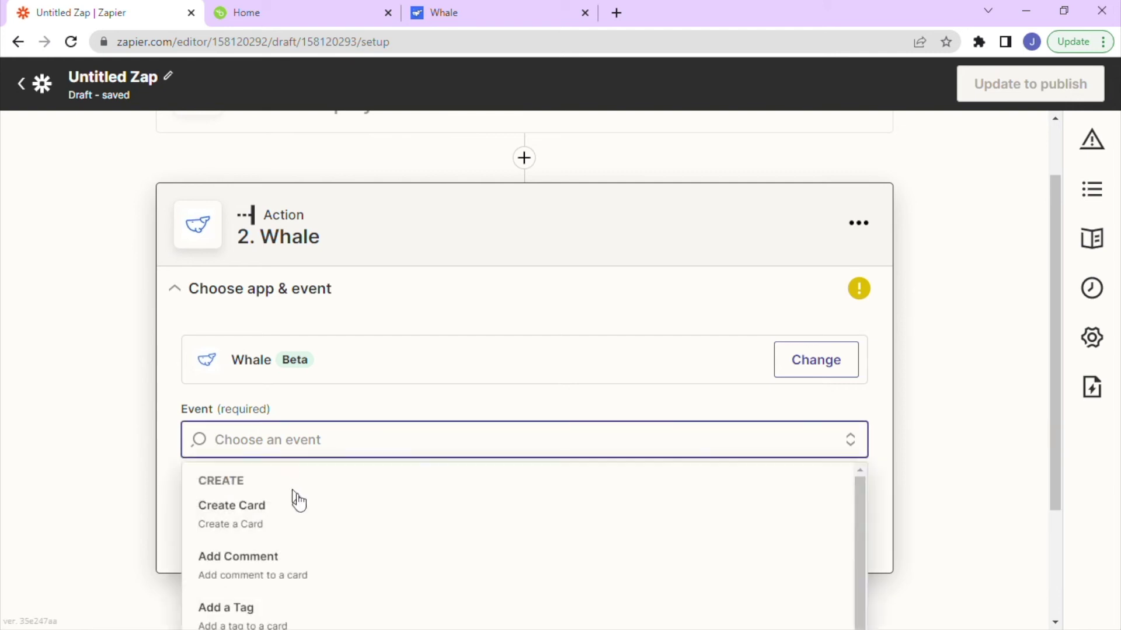
pyautogui.scroll(-3, 310, 516)
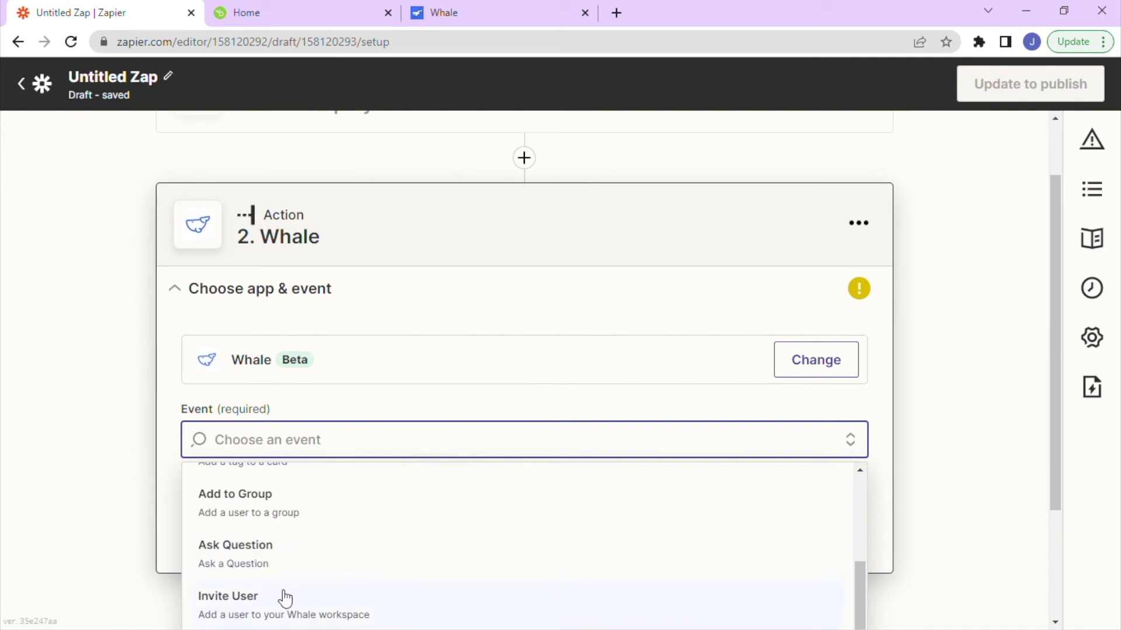
pyautogui.click(251, 601)
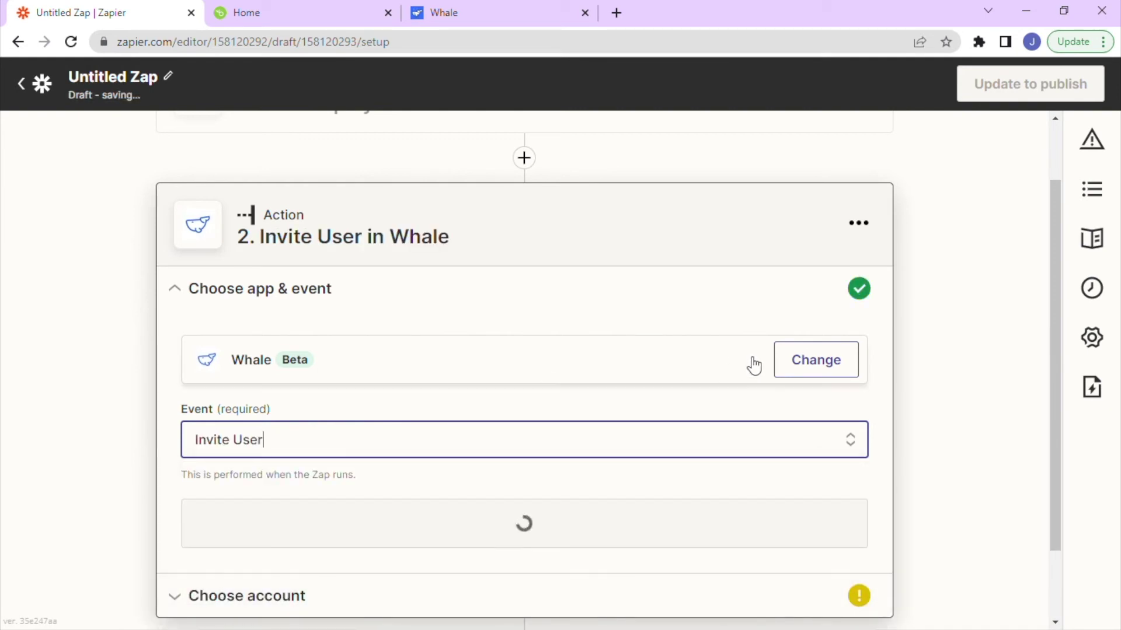
pyautogui.scroll(-1, 508, 458)
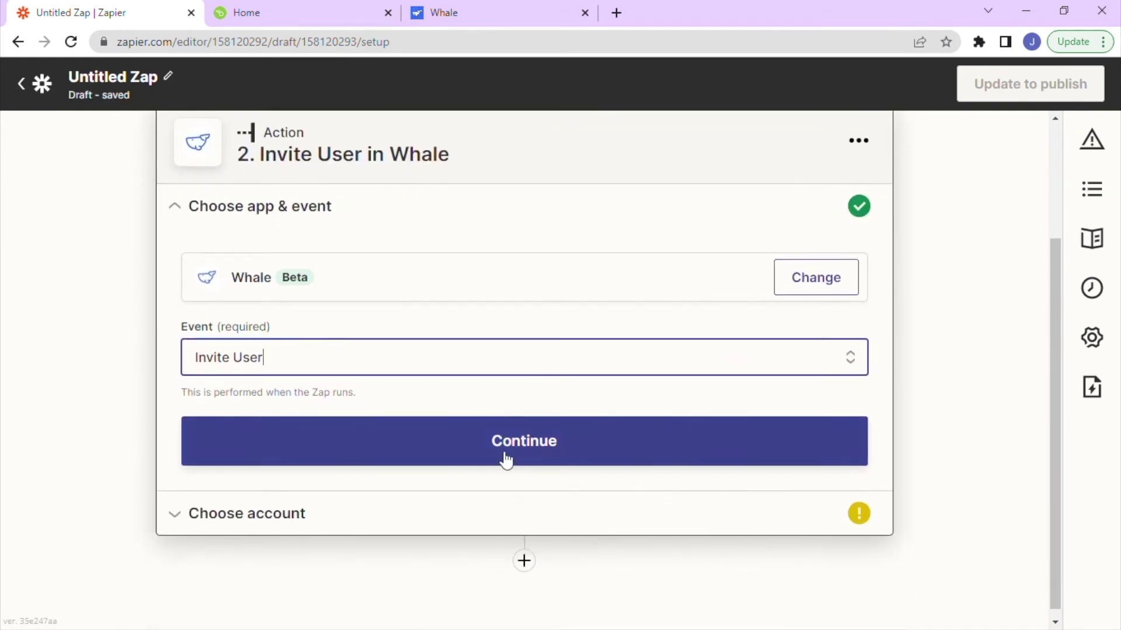
pyautogui.click(507, 456)
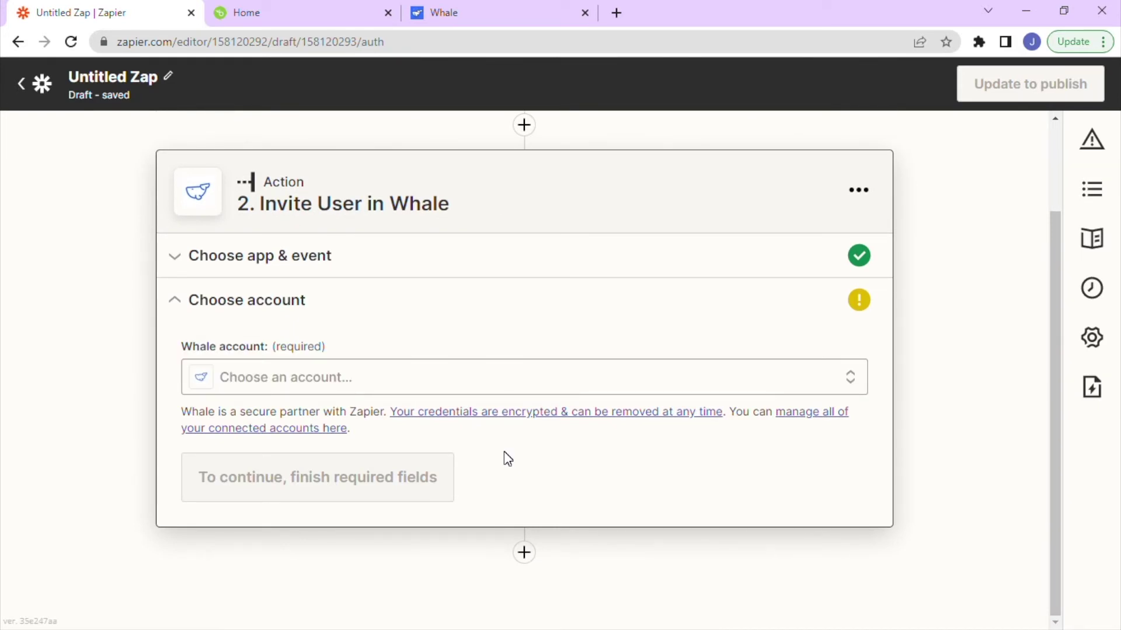
# Select the existing Whale account for invites and continue to Set up action.
pyautogui.click(329, 385)
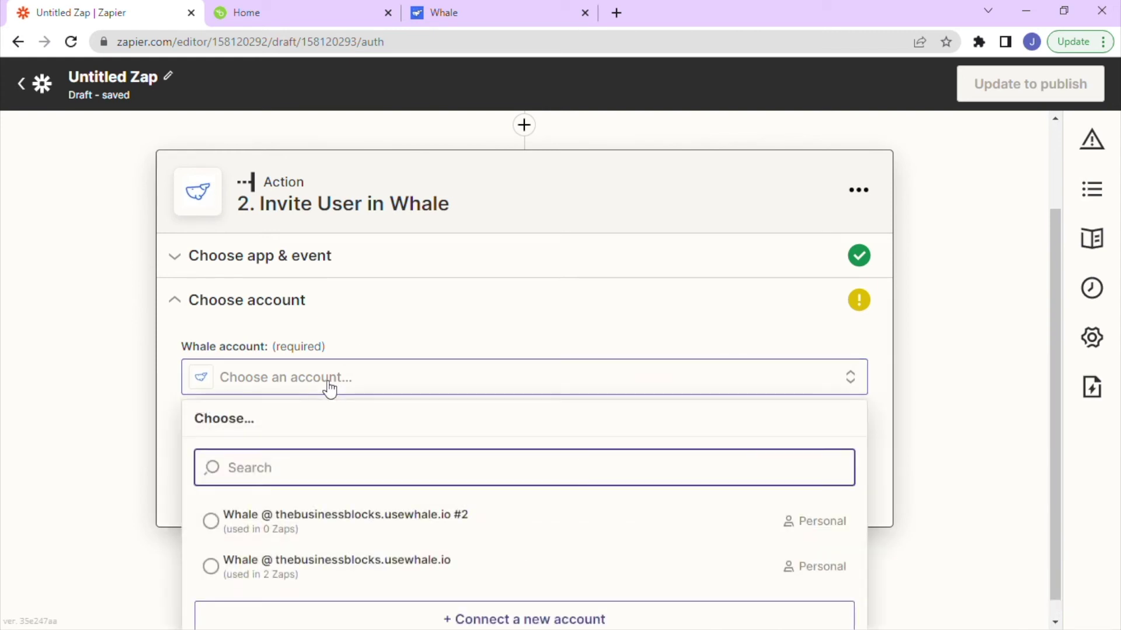
pyautogui.click(276, 566)
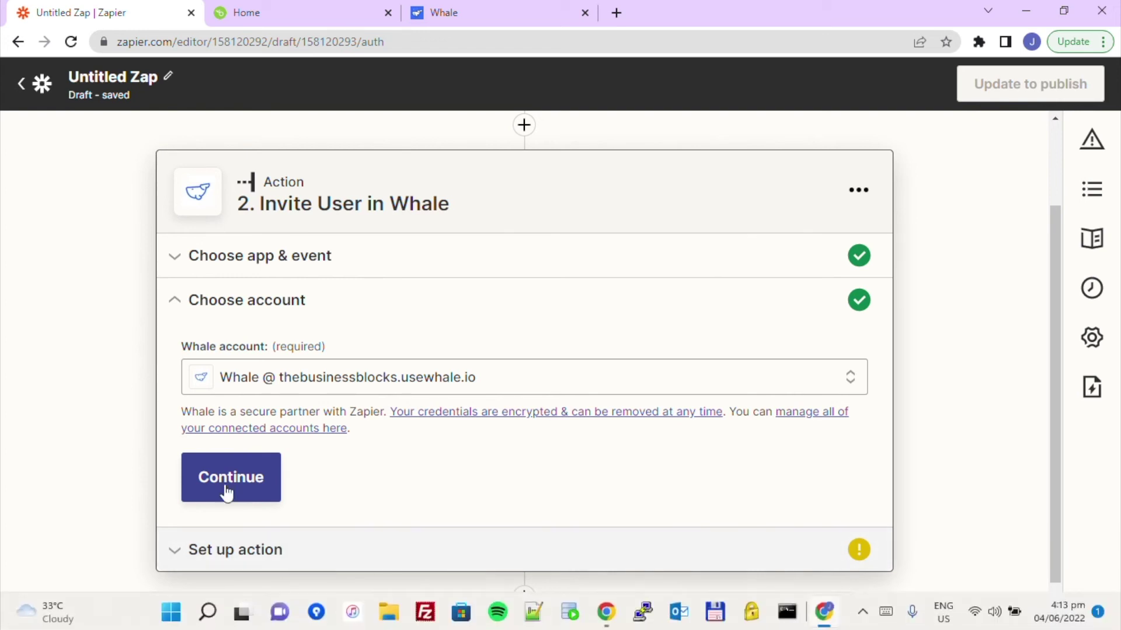
pyautogui.click(224, 489)
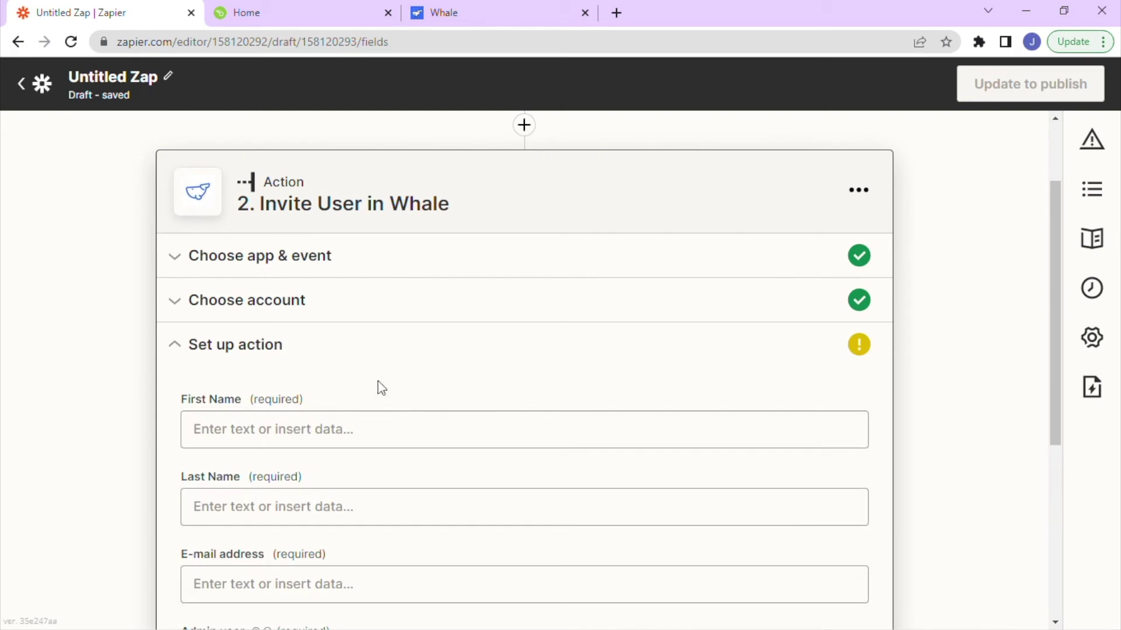
# Map the BambooHR employee's First Name and Last Name into the invite's name fields.
pyautogui.scroll(-3, 414, 367)
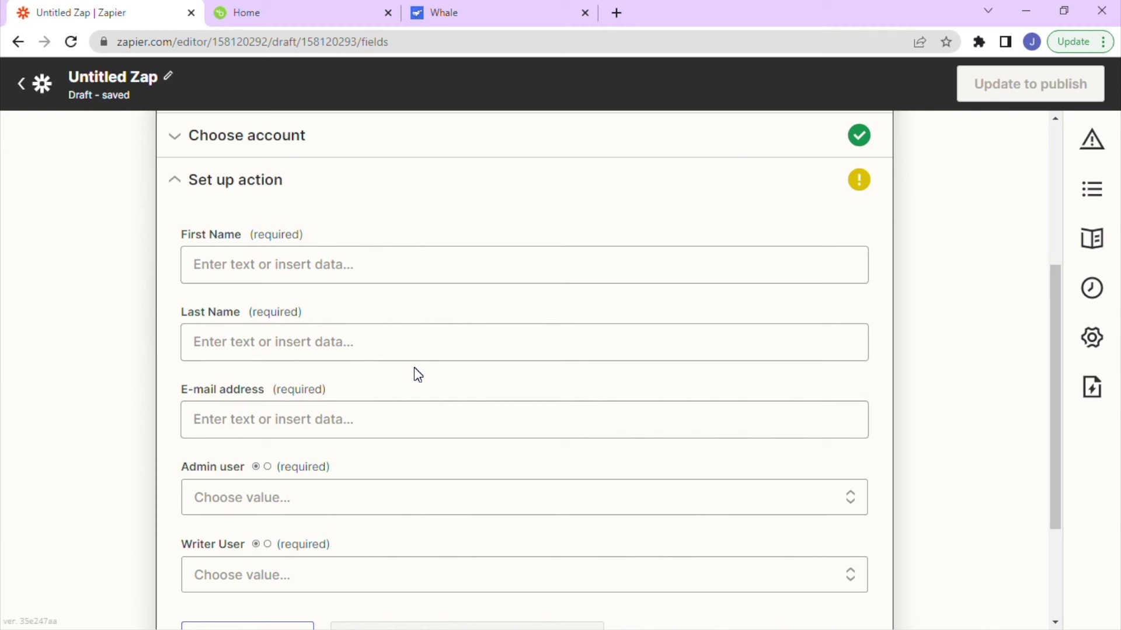
pyautogui.press('Tab')
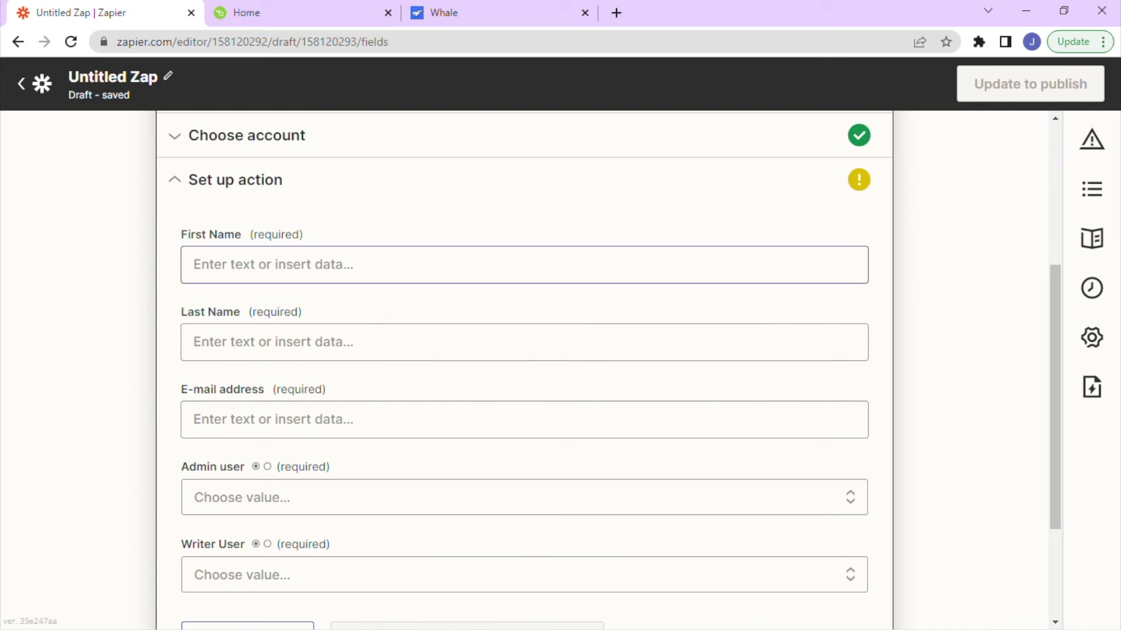
pyautogui.click(233, 265)
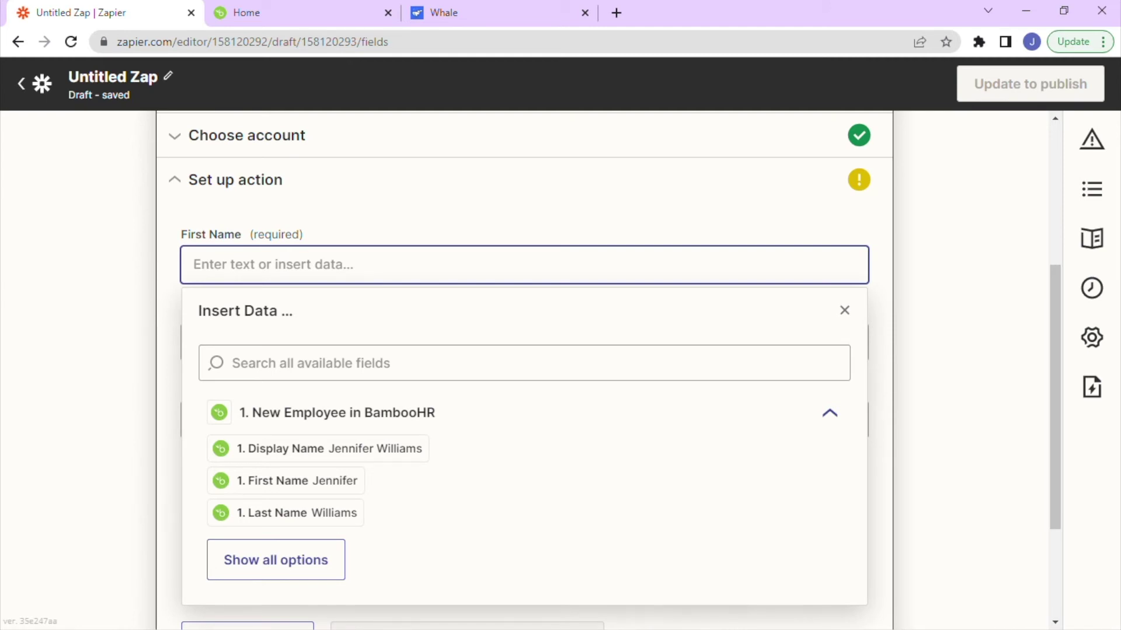
pyautogui.click(288, 486)
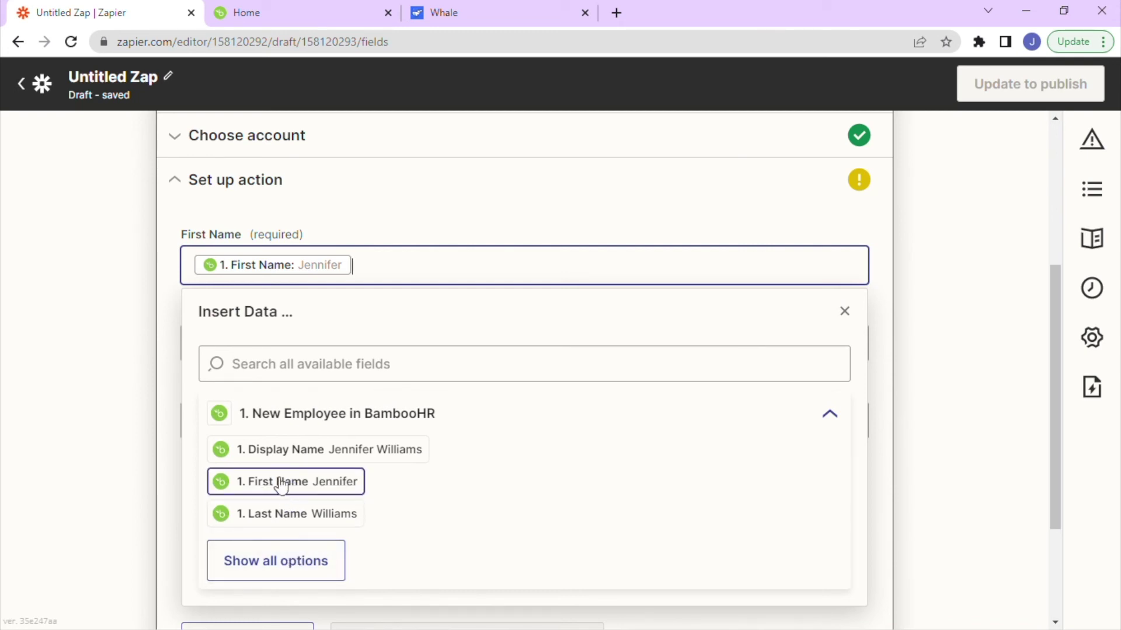
pyautogui.click(281, 486)
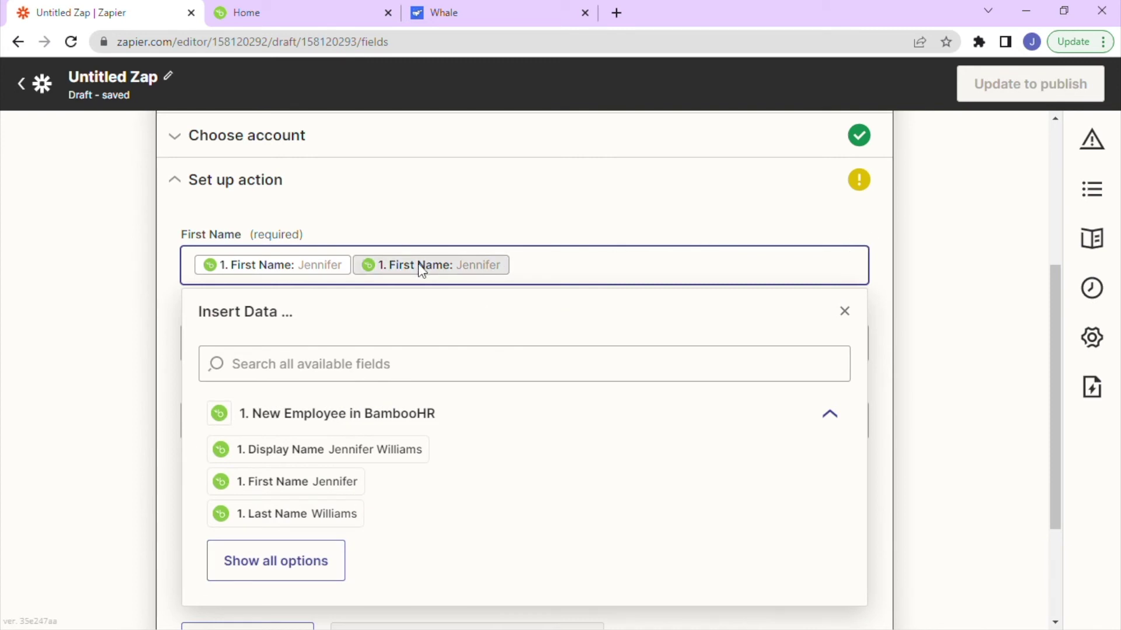
pyautogui.press('BackSpace')
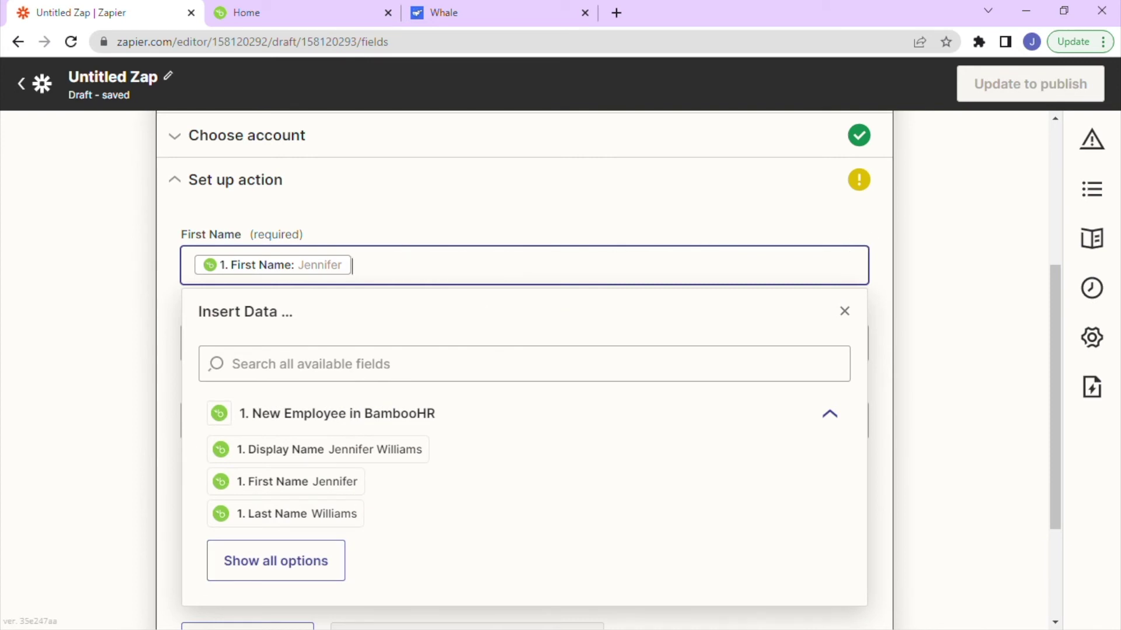
pyautogui.click(844, 310)
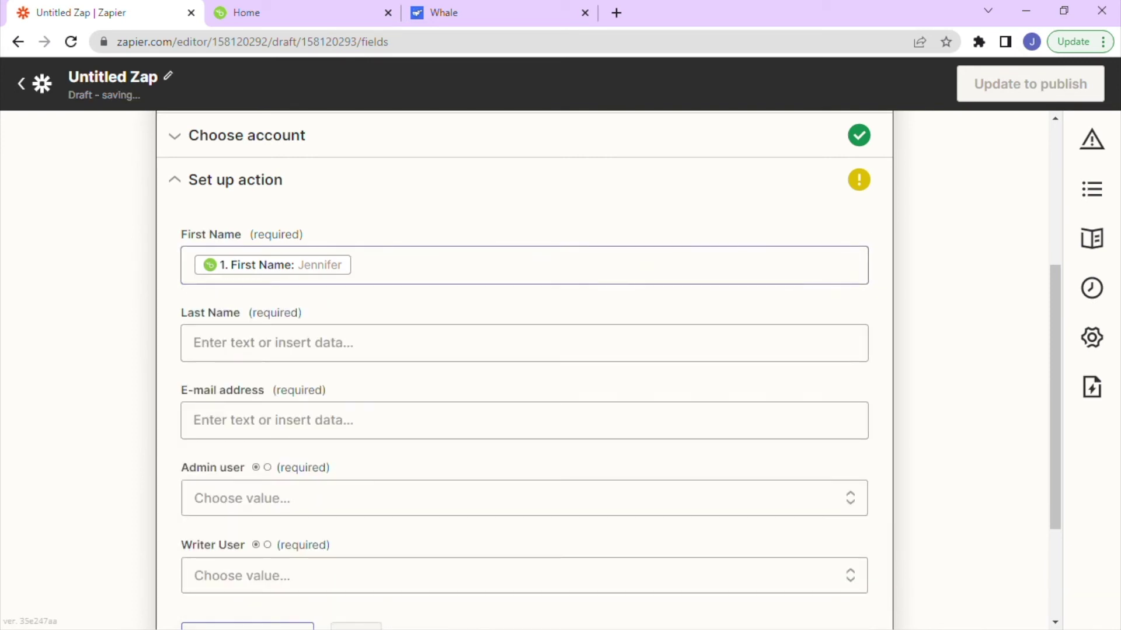
pyautogui.click(327, 343)
pyautogui.scroll(-1, 325, 500)
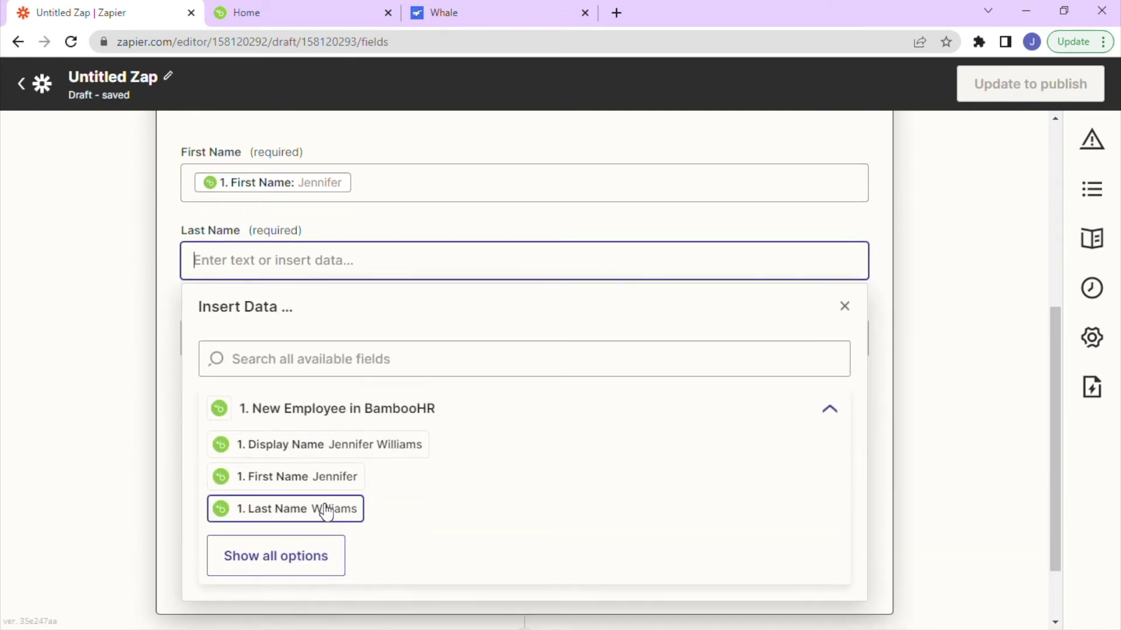
pyautogui.click(277, 509)
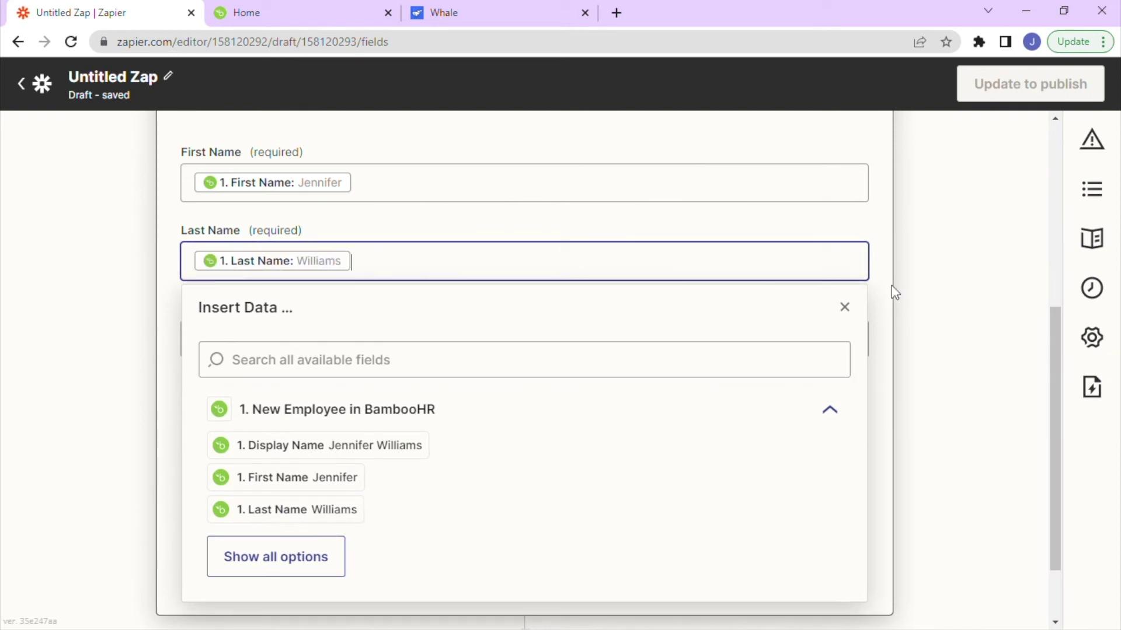
# Map the employee's Work Email, found under Show all options, into E-mail address.
pyautogui.click(845, 307)
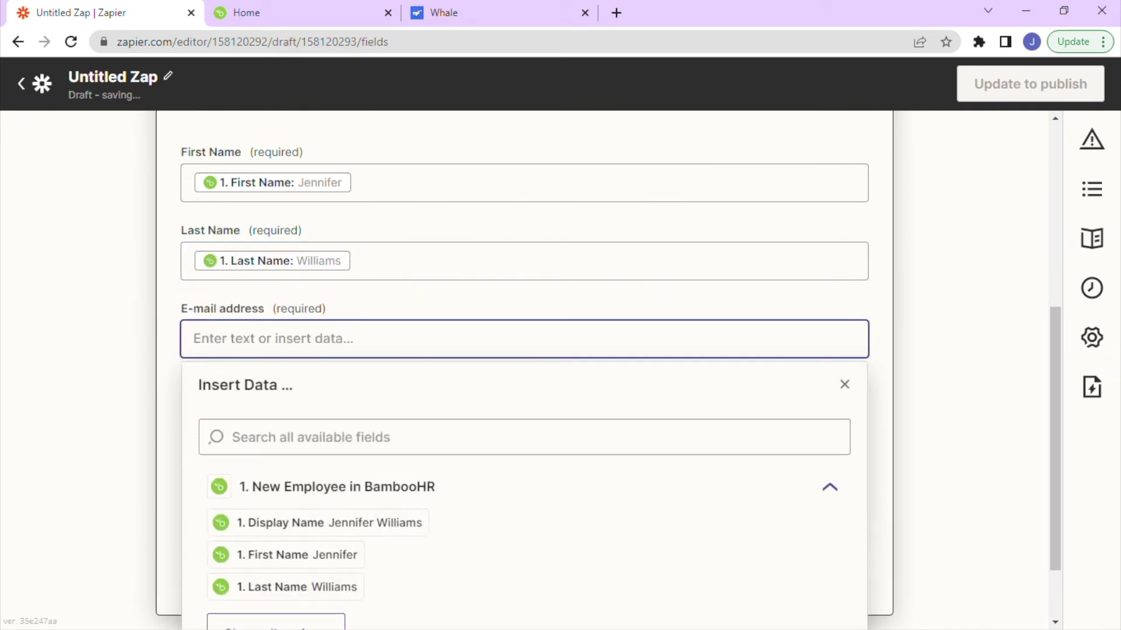
pyautogui.scroll(-2, 350, 525)
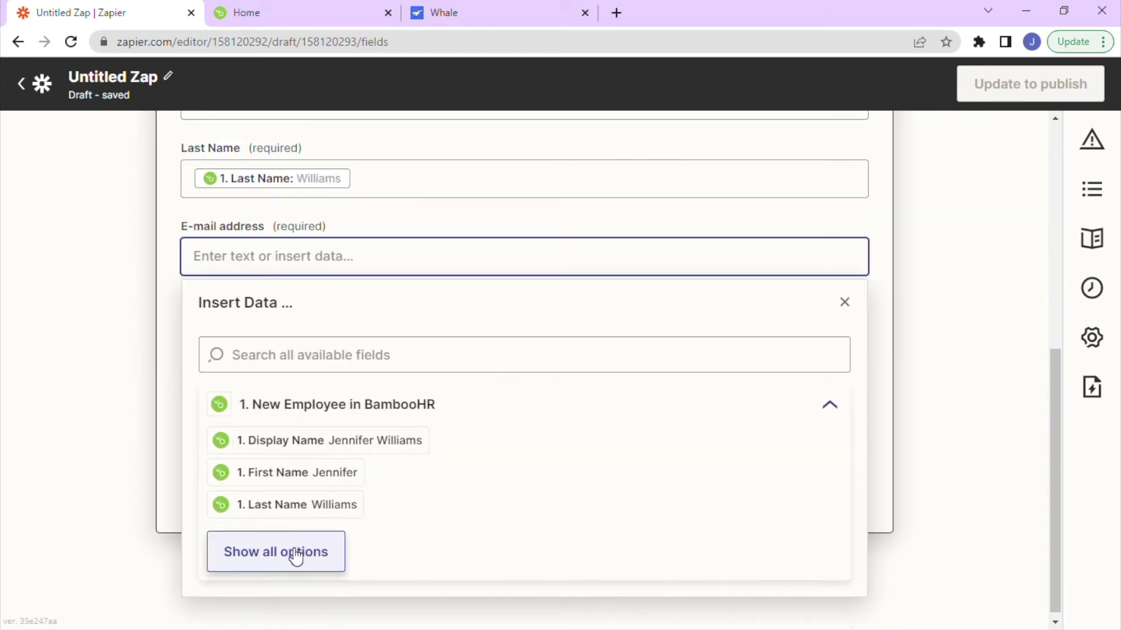
pyautogui.click(300, 550)
pyautogui.scroll(-3, 439, 407)
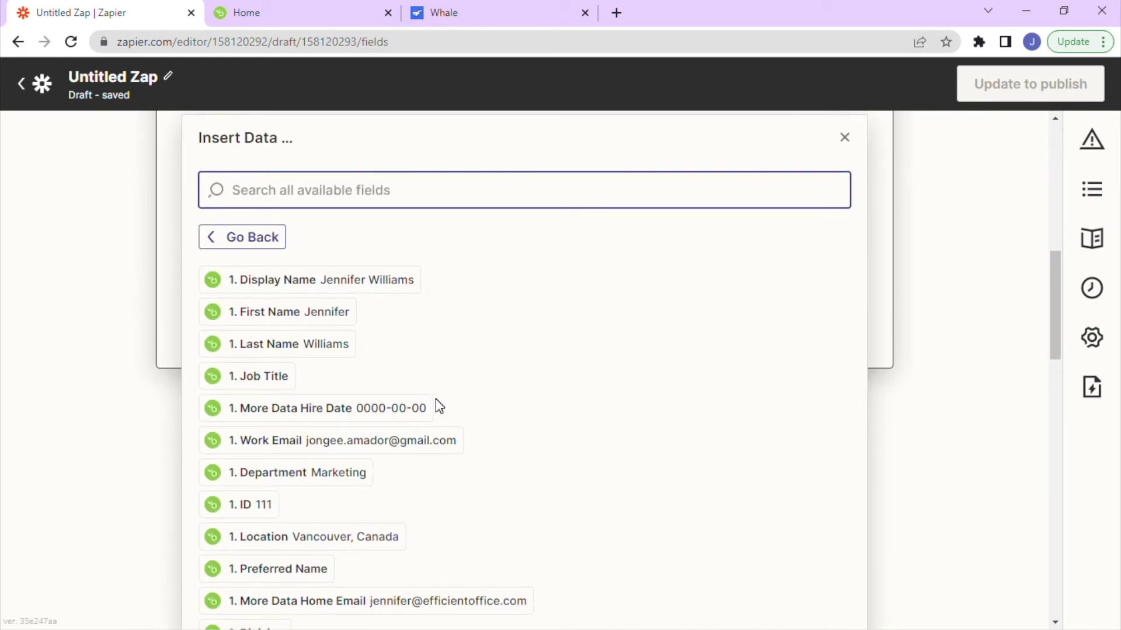
pyautogui.scroll(-4, 439, 407)
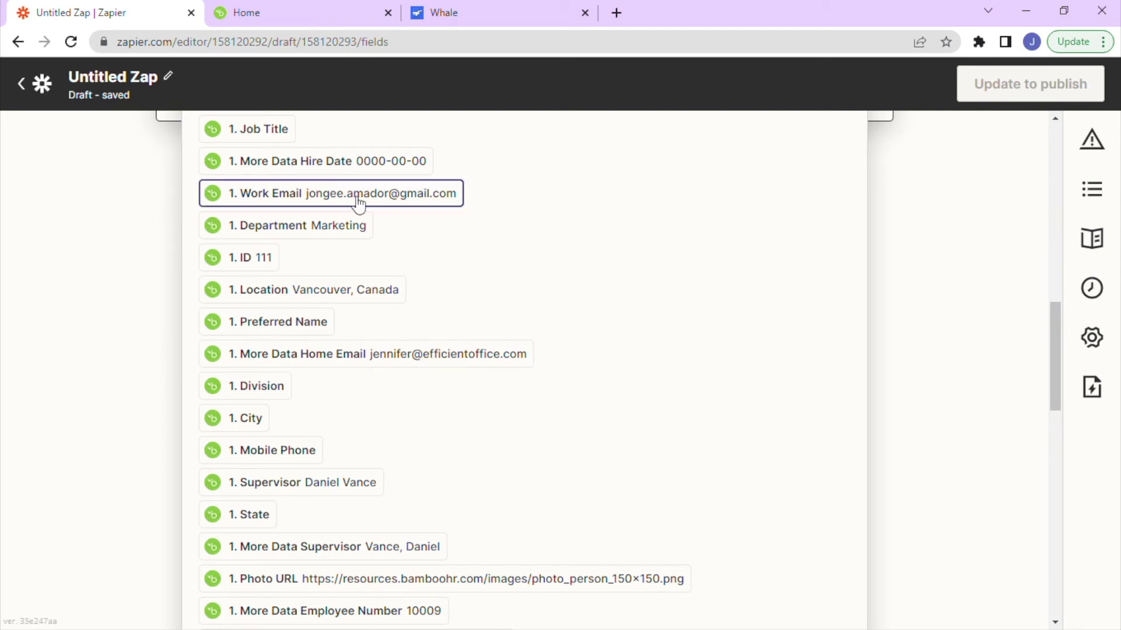
pyautogui.scroll(1, 270, 215)
pyautogui.click(265, 275)
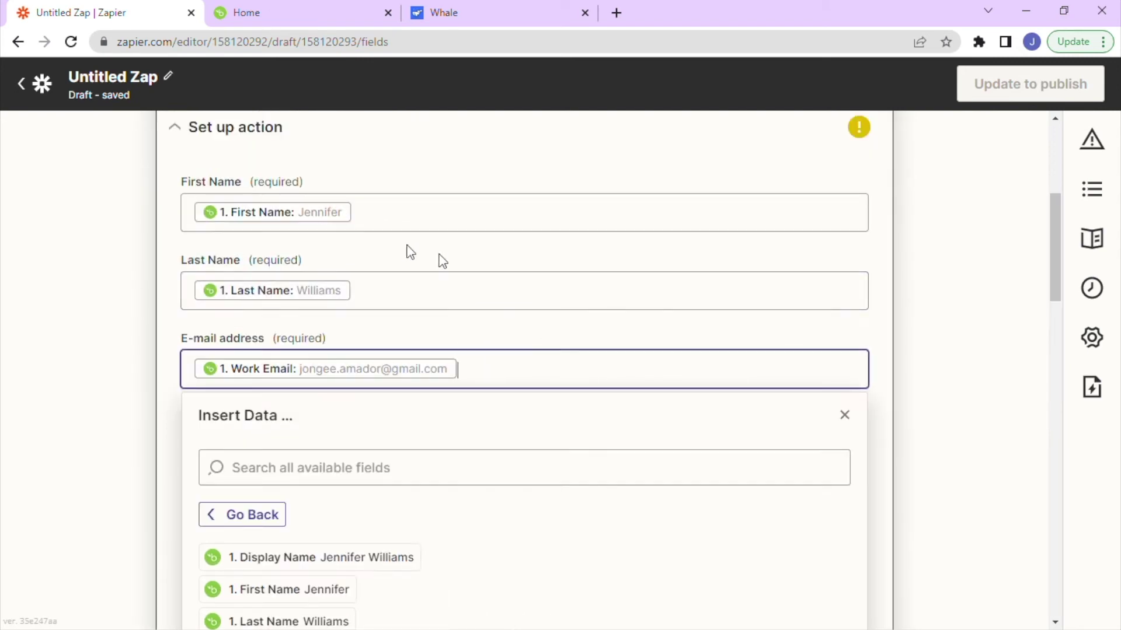
pyautogui.scroll(-1, 755, 325)
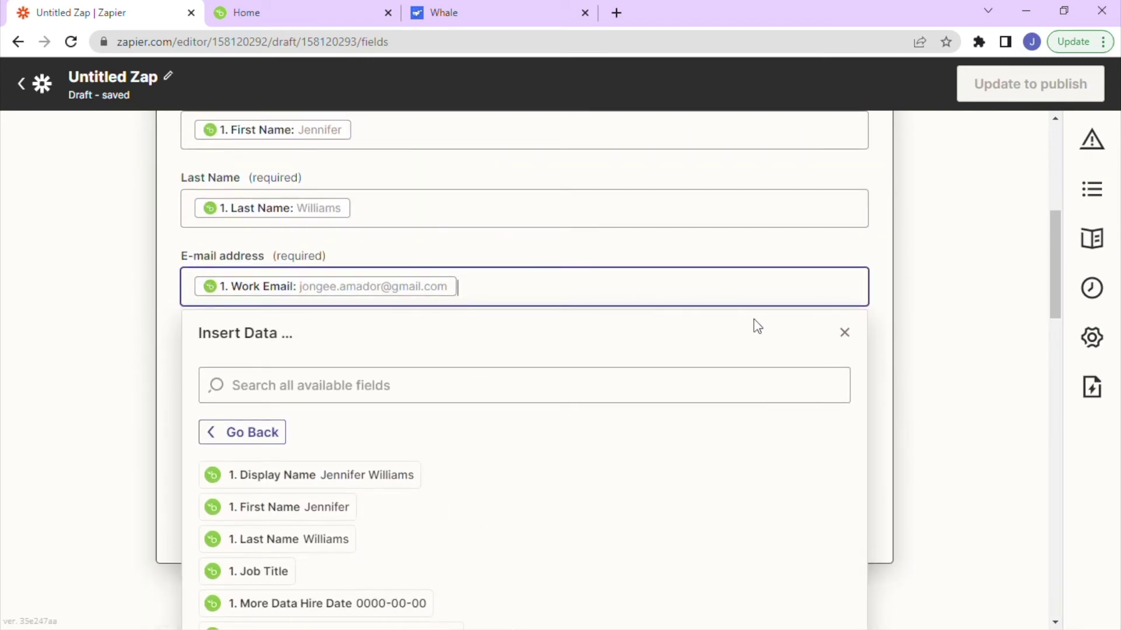
pyautogui.click(844, 334)
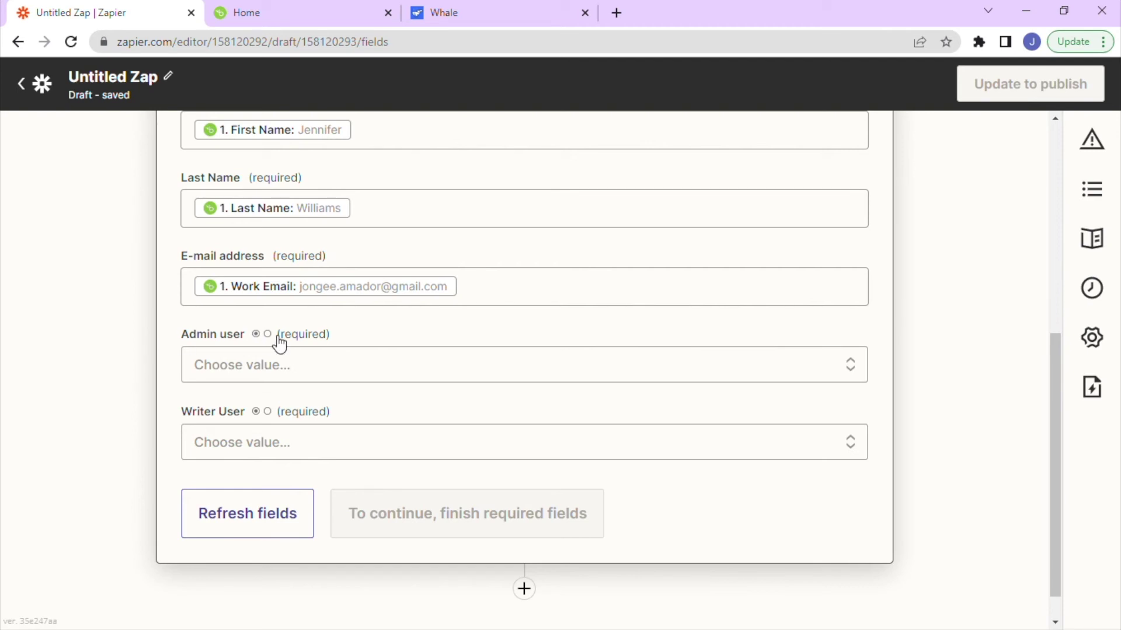
# Set Admin user to False and Writer User to True, then continue to the Test action preview.
pyautogui.click(278, 365)
pyautogui.click(231, 558)
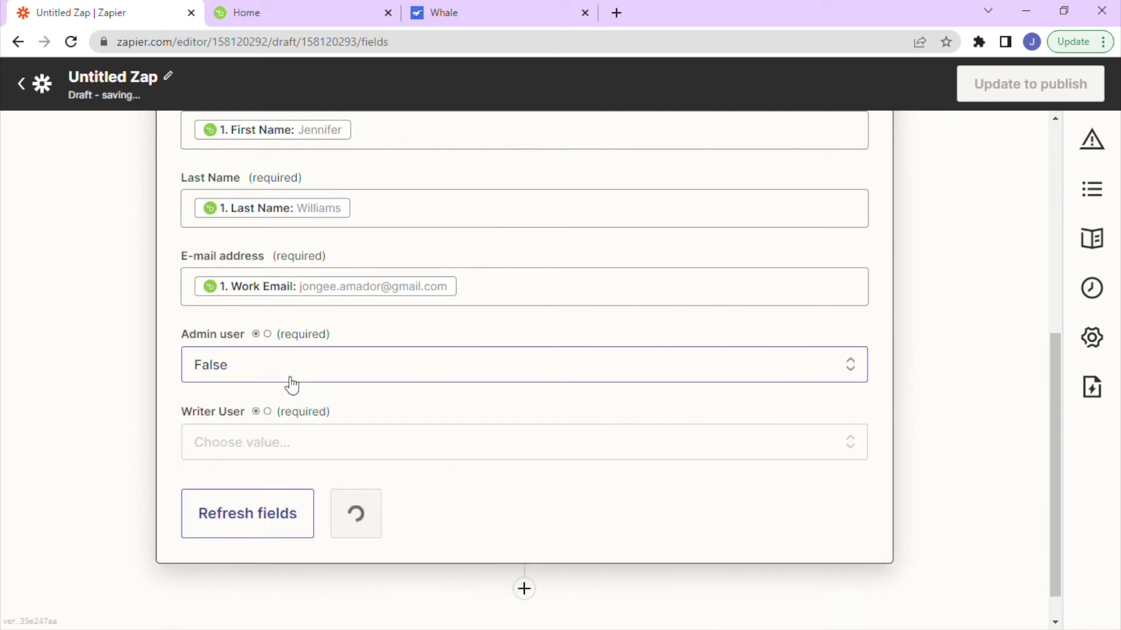
pyautogui.click(288, 443)
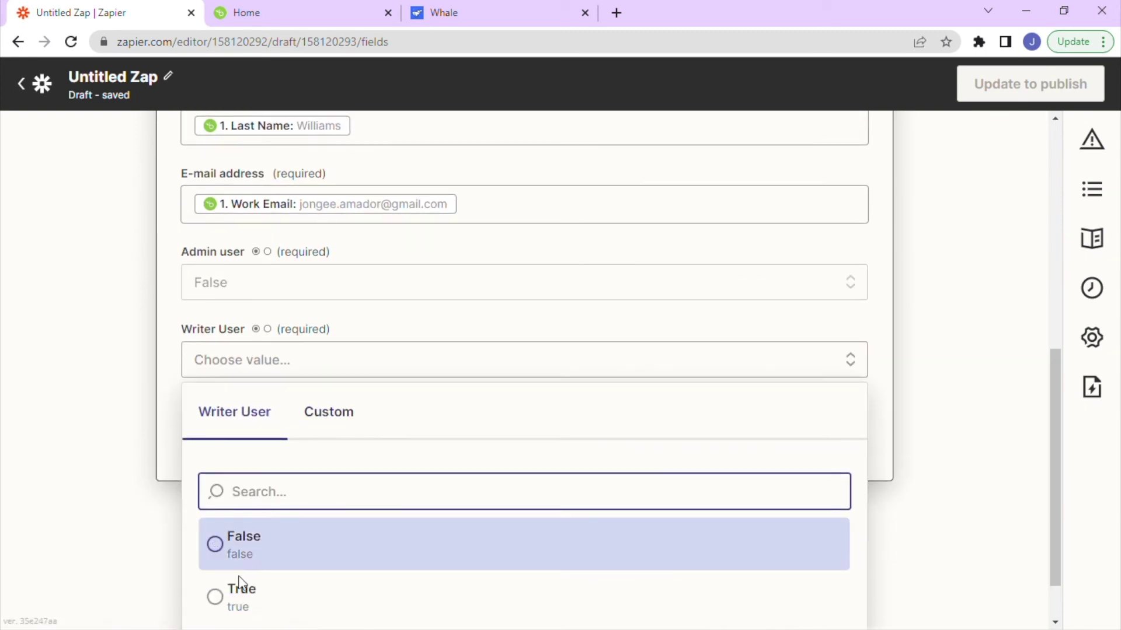
pyautogui.click(237, 598)
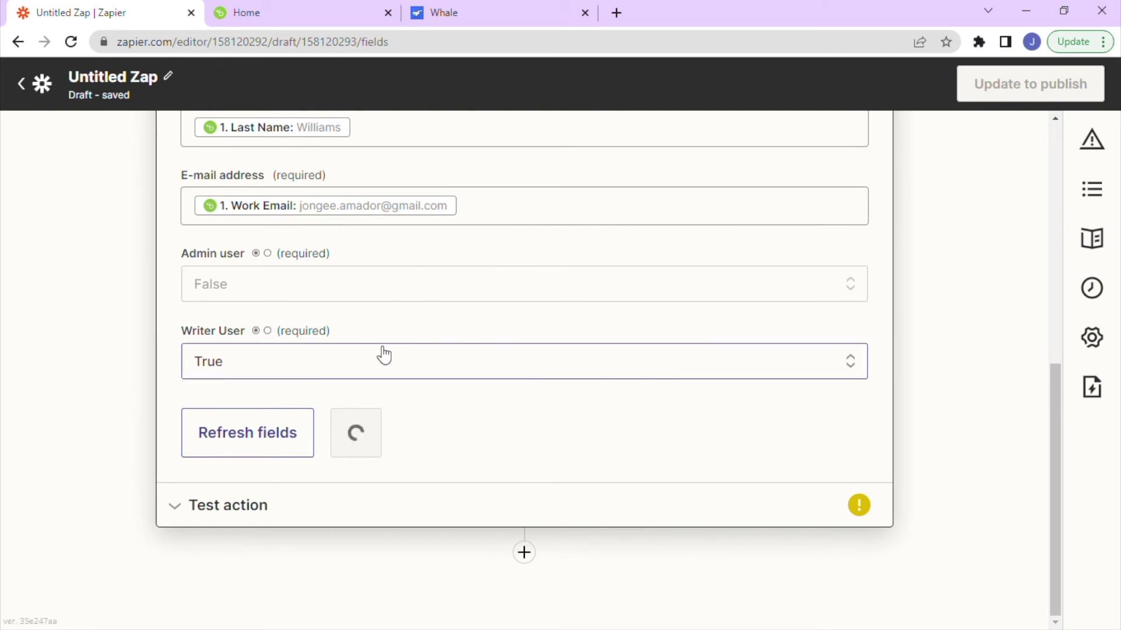
pyautogui.click(384, 436)
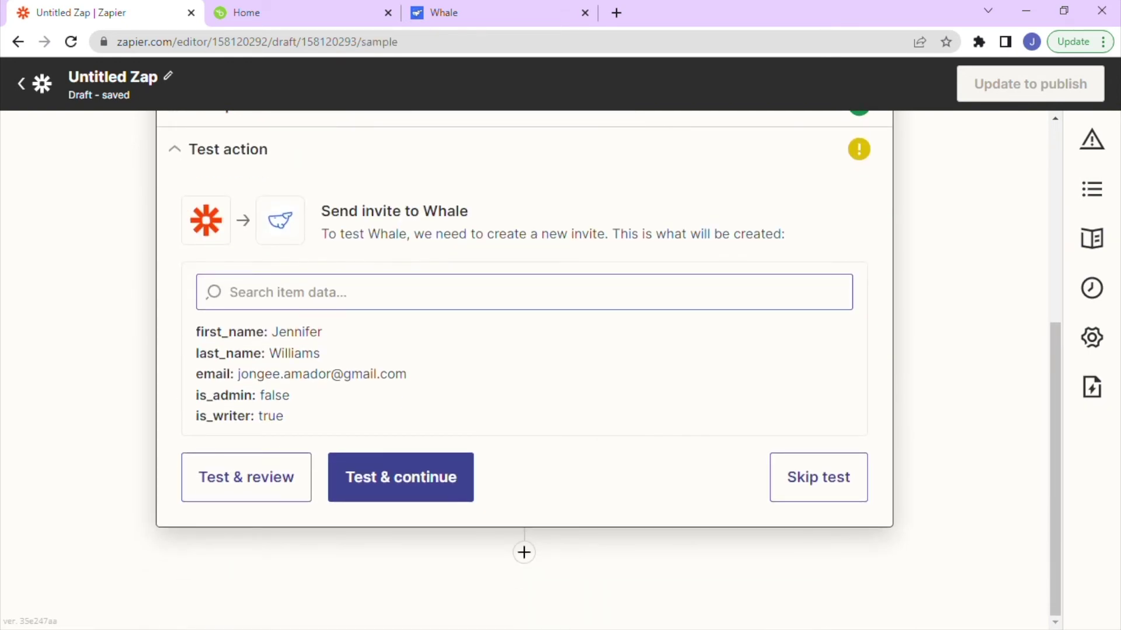
pyautogui.scroll(1, 576, 278)
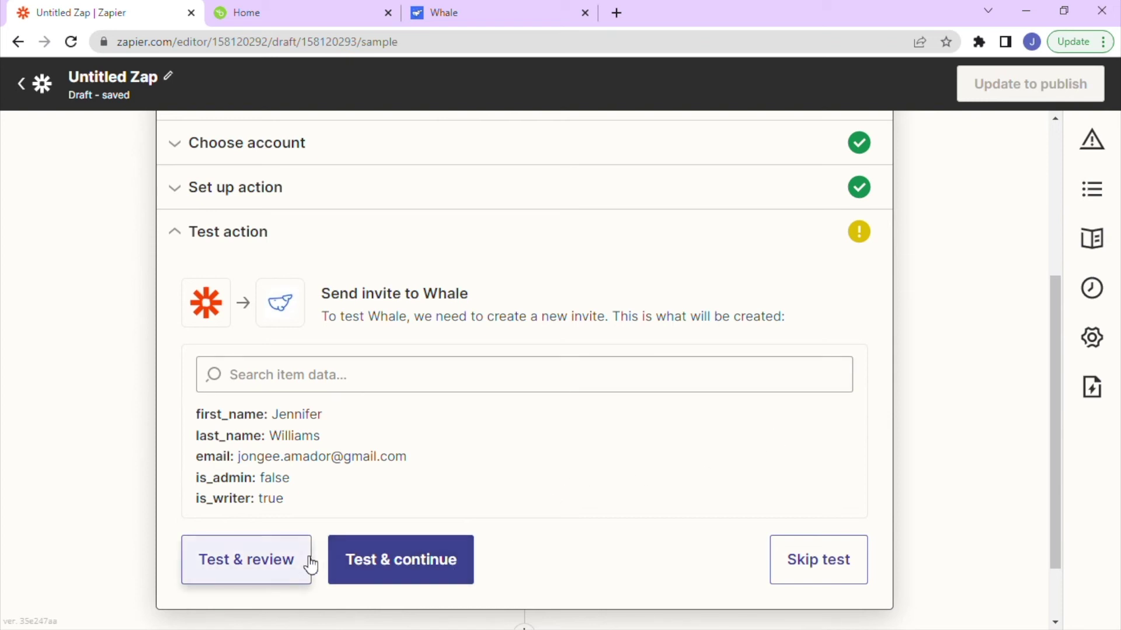
# Send a test Whale invite, publish the Zap so it's on, then go to BambooHR's home page.
pyautogui.click(404, 569)
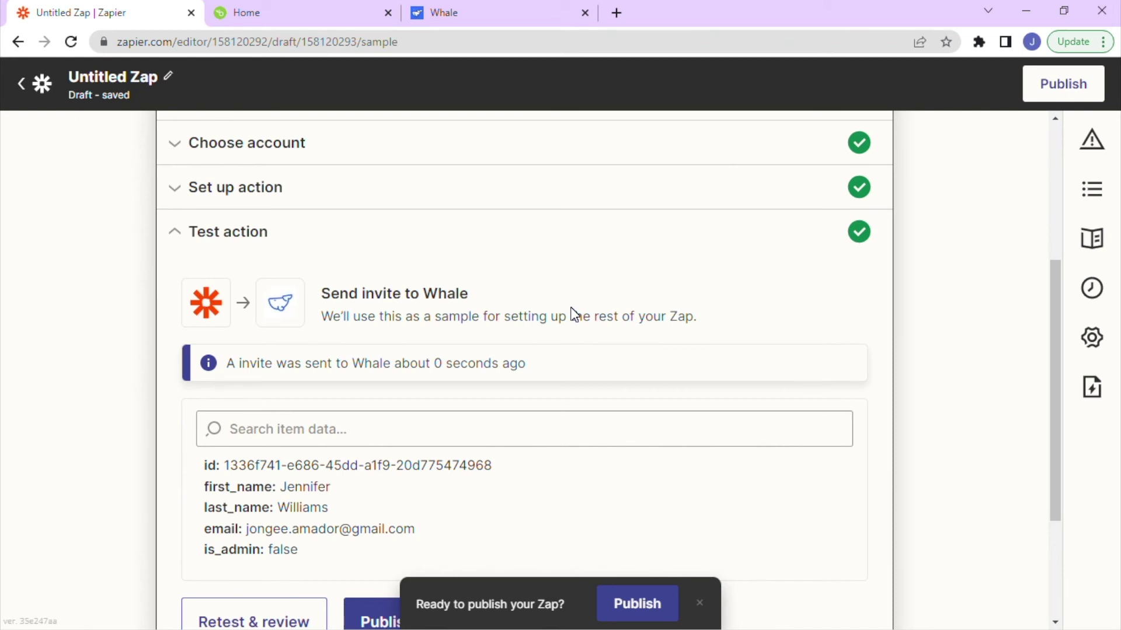
pyautogui.scroll(-3, 573, 314)
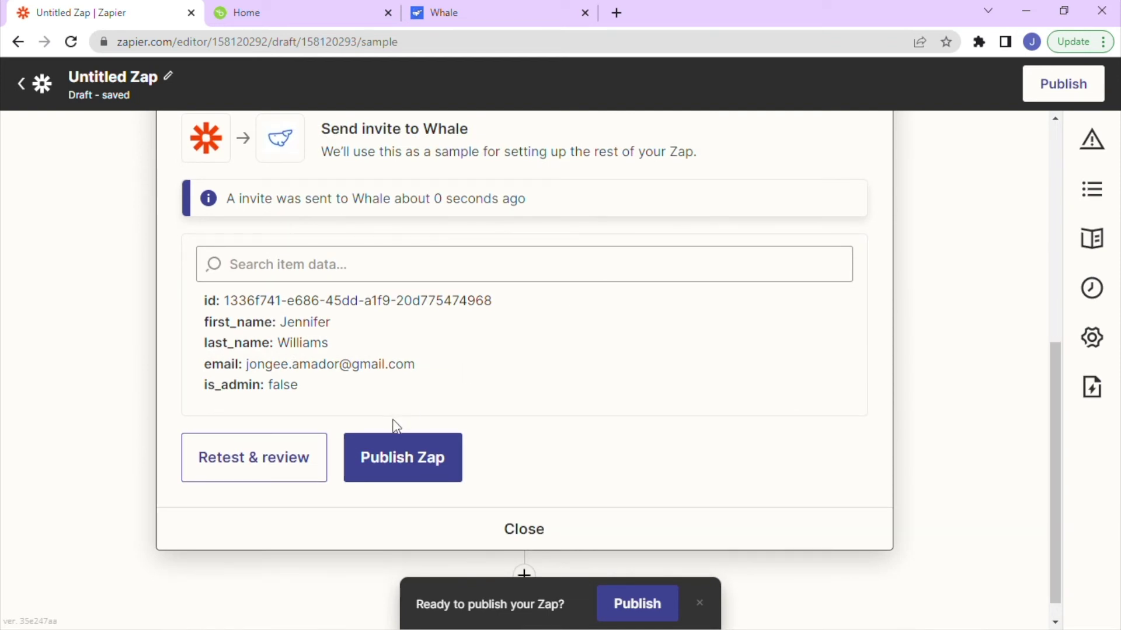
pyautogui.click(411, 458)
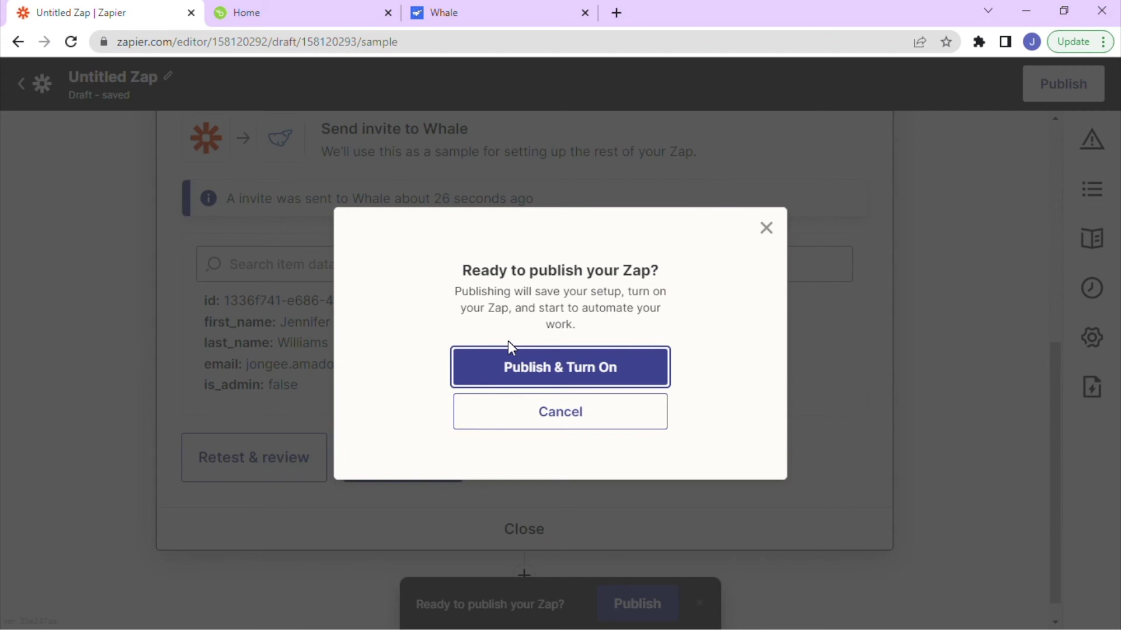
pyautogui.click(530, 368)
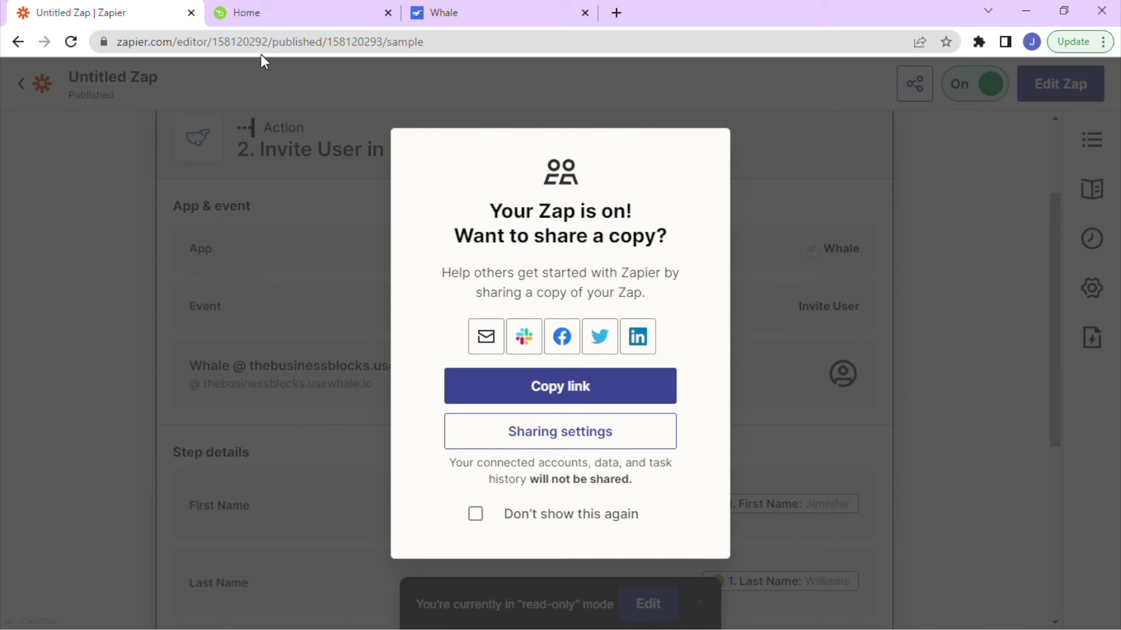
pyautogui.click(257, 11)
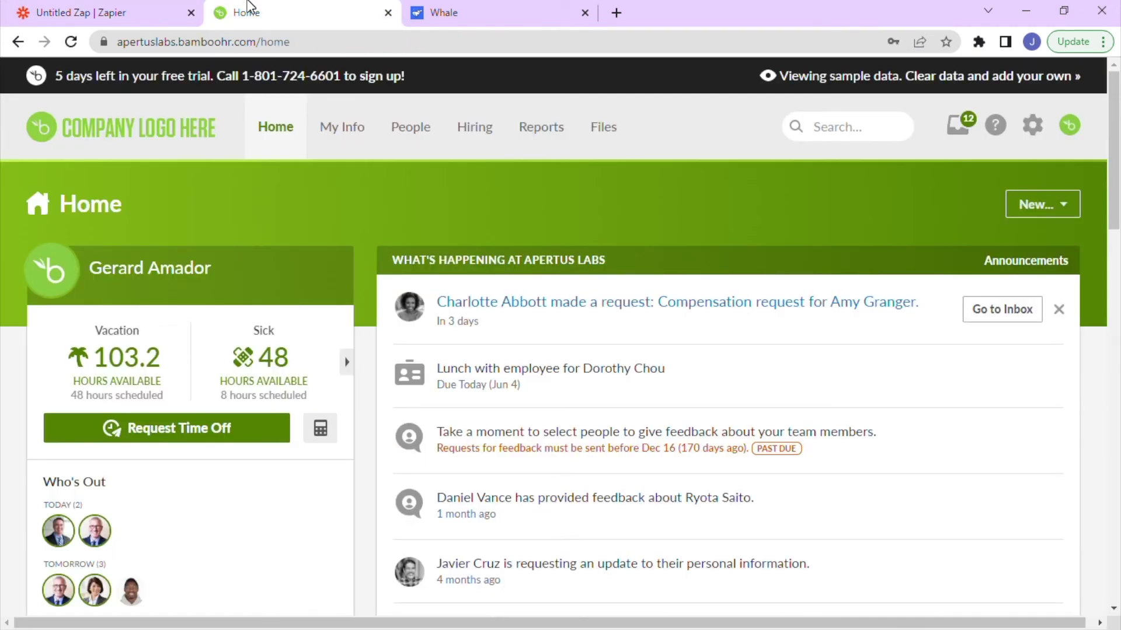
# Open the last candidate in the Hiring > Candidates list, the IT Security Engineer applicant.
pyautogui.click(483, 128)
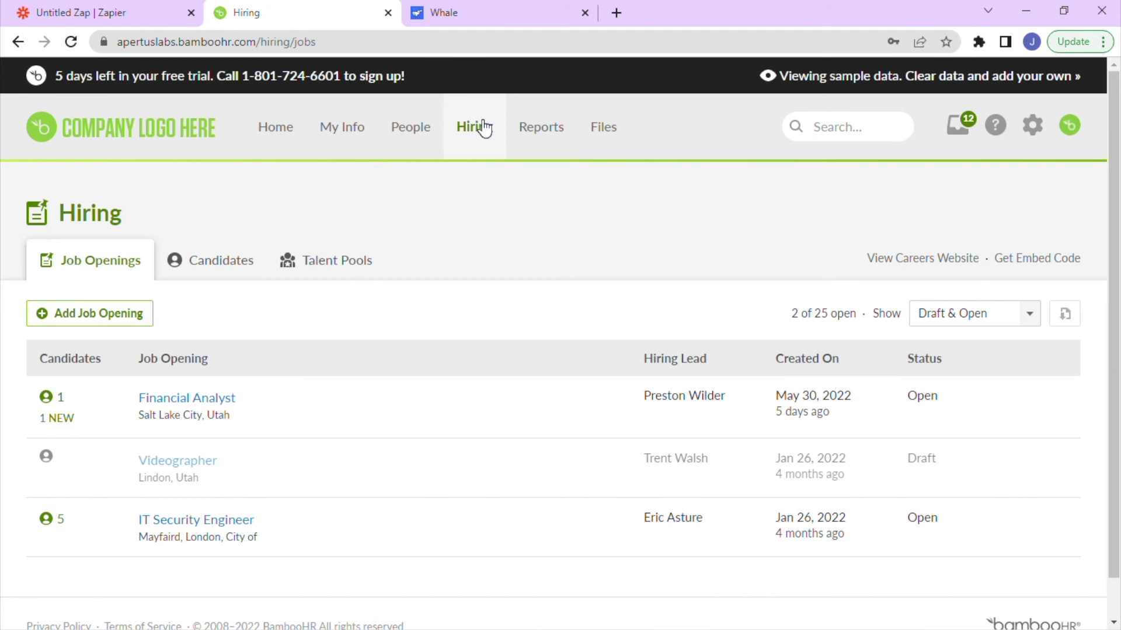
pyautogui.click(215, 267)
pyautogui.scroll(-1, 266, 375)
pyautogui.scroll(-4, 266, 376)
pyautogui.scroll(-3, 266, 376)
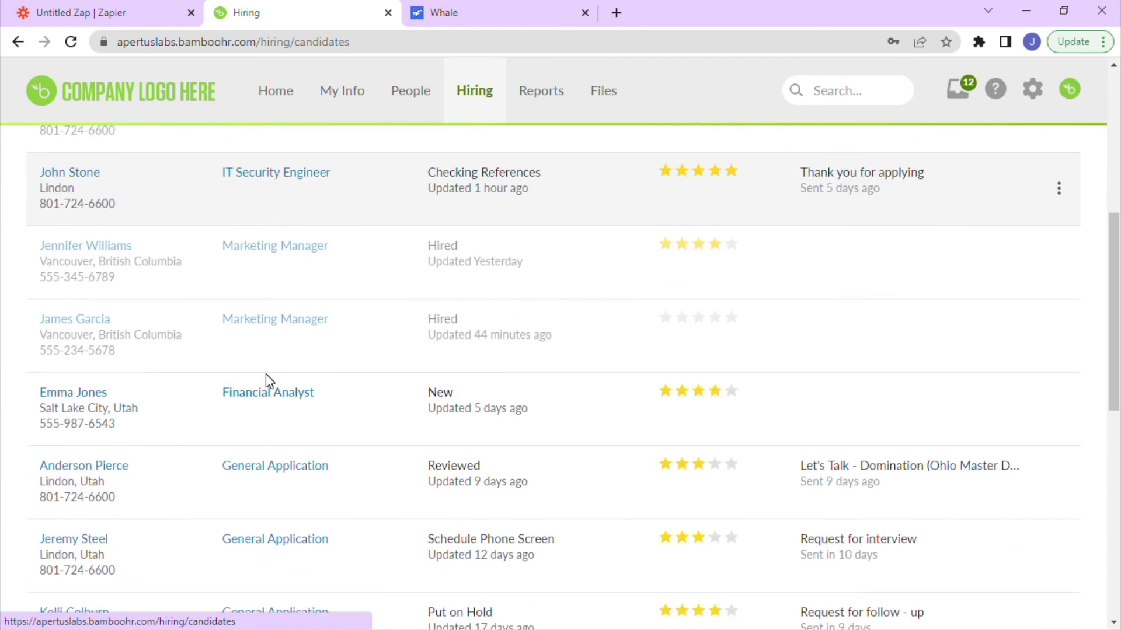
pyautogui.scroll(-3, 265, 375)
pyautogui.scroll(-3, 266, 376)
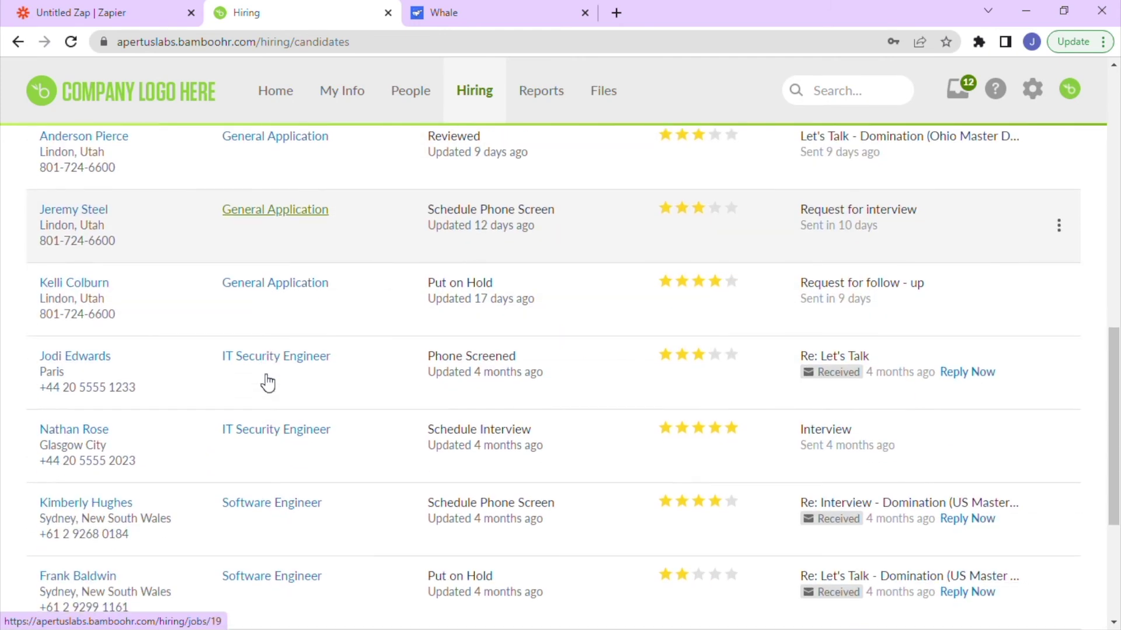
pyautogui.scroll(-4, 268, 384)
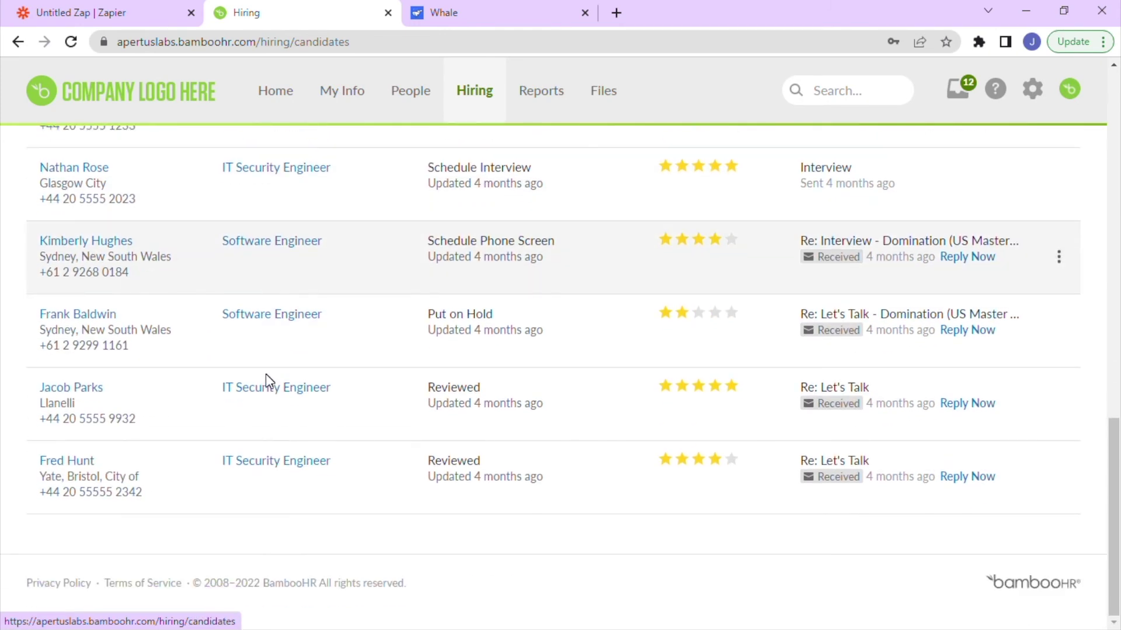
pyautogui.scroll(4, 266, 375)
pyautogui.scroll(3, 265, 374)
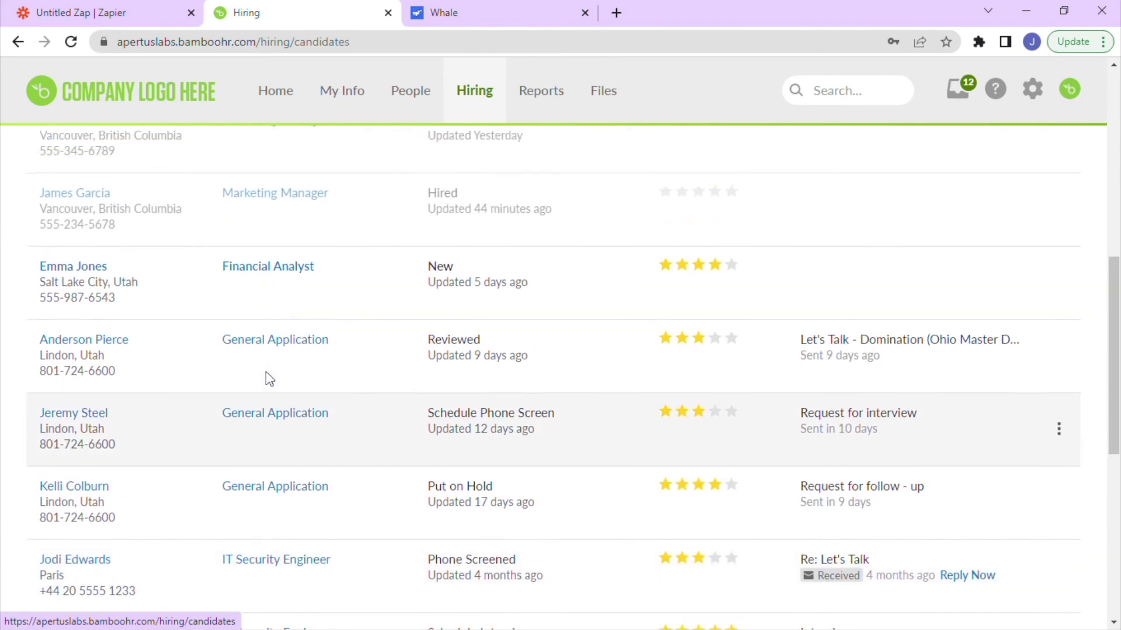
pyautogui.scroll(8, 266, 373)
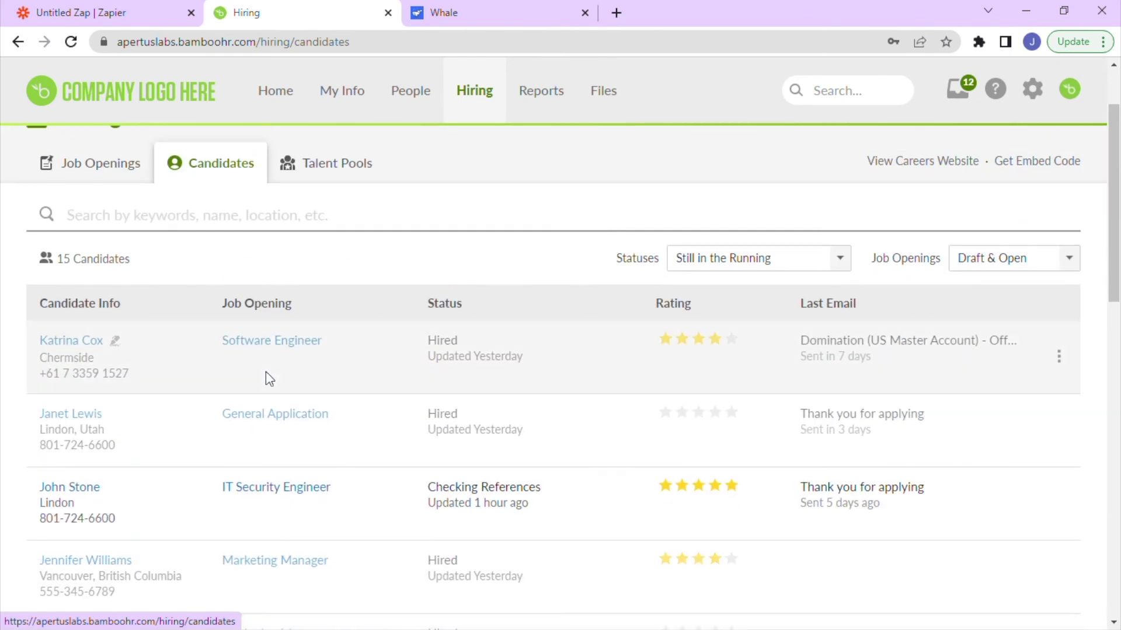
pyautogui.scroll(-6, 265, 373)
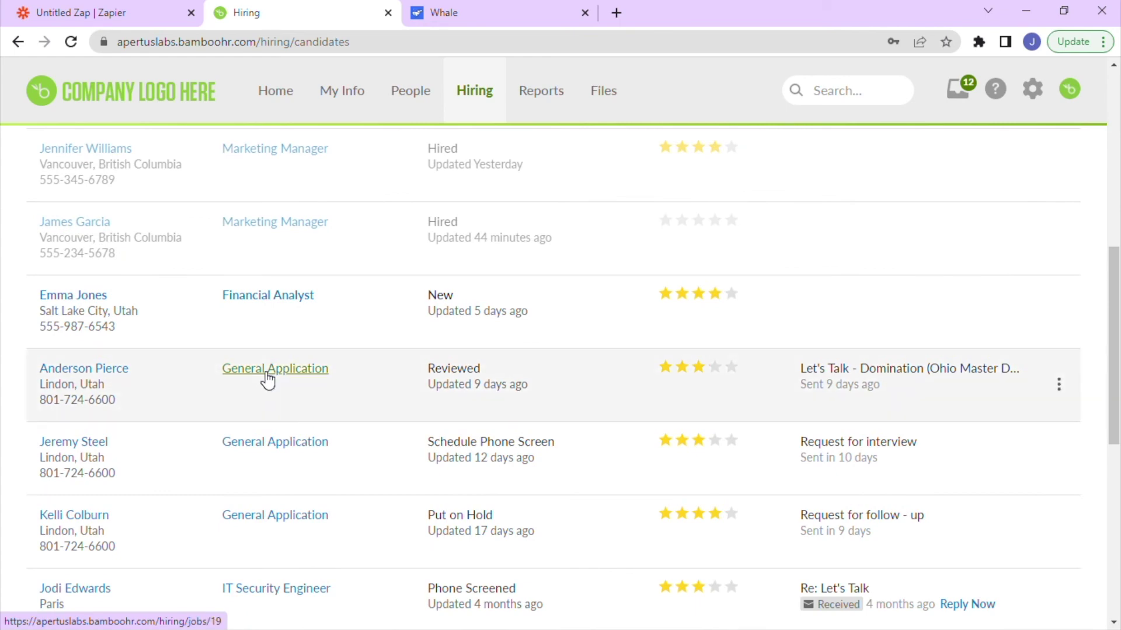
pyautogui.scroll(-3, 265, 372)
pyautogui.scroll(-3, 265, 373)
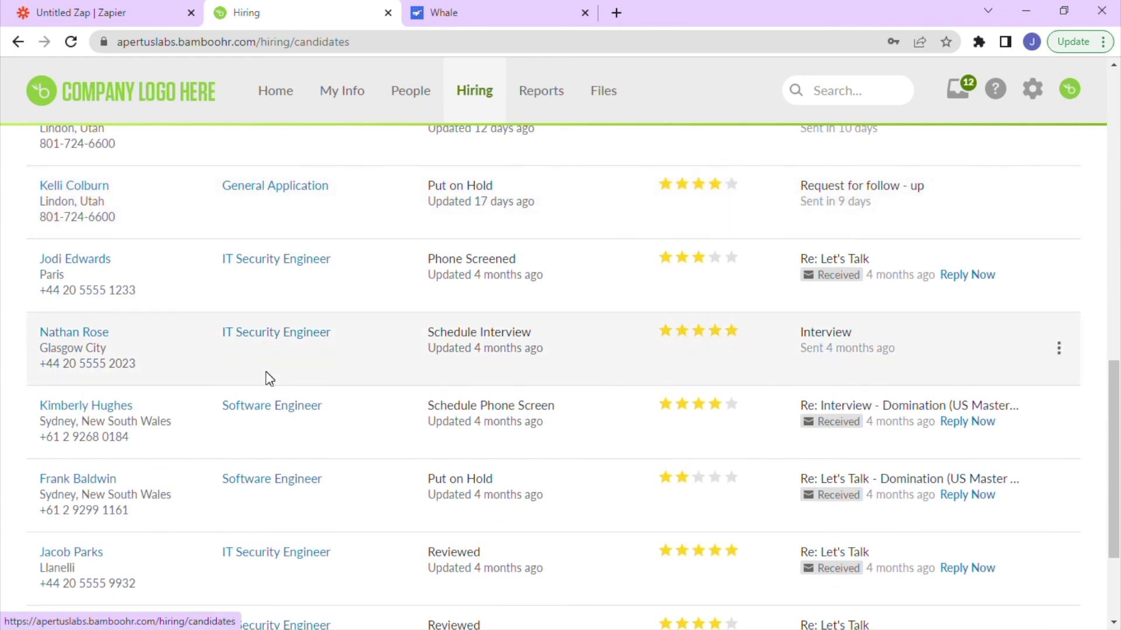
pyautogui.scroll(-3, 266, 372)
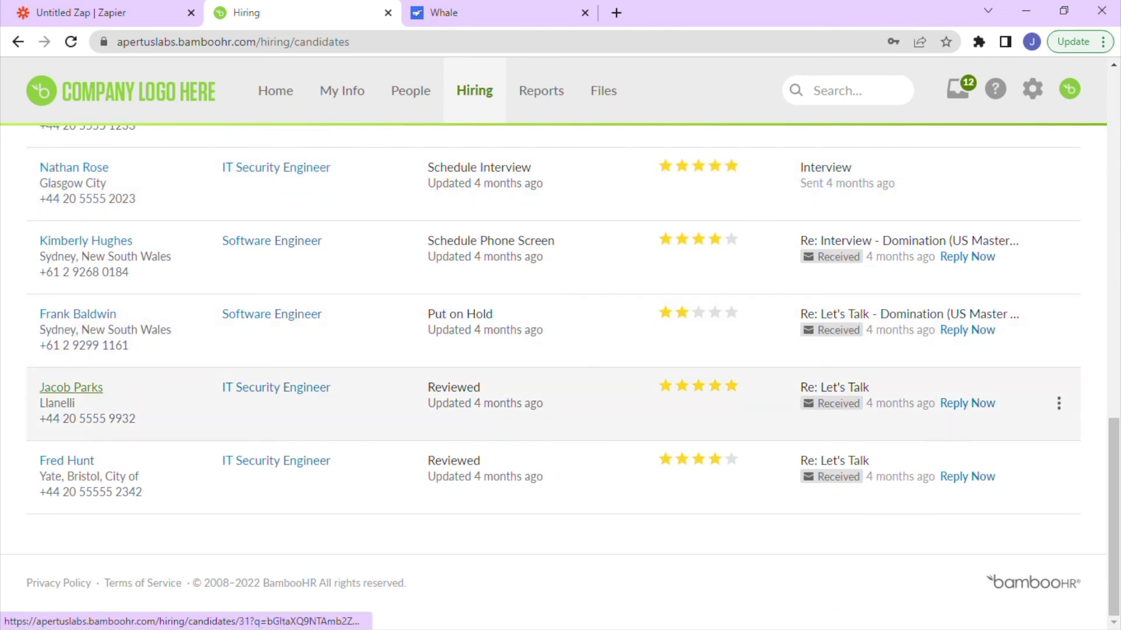
pyautogui.click(84, 461)
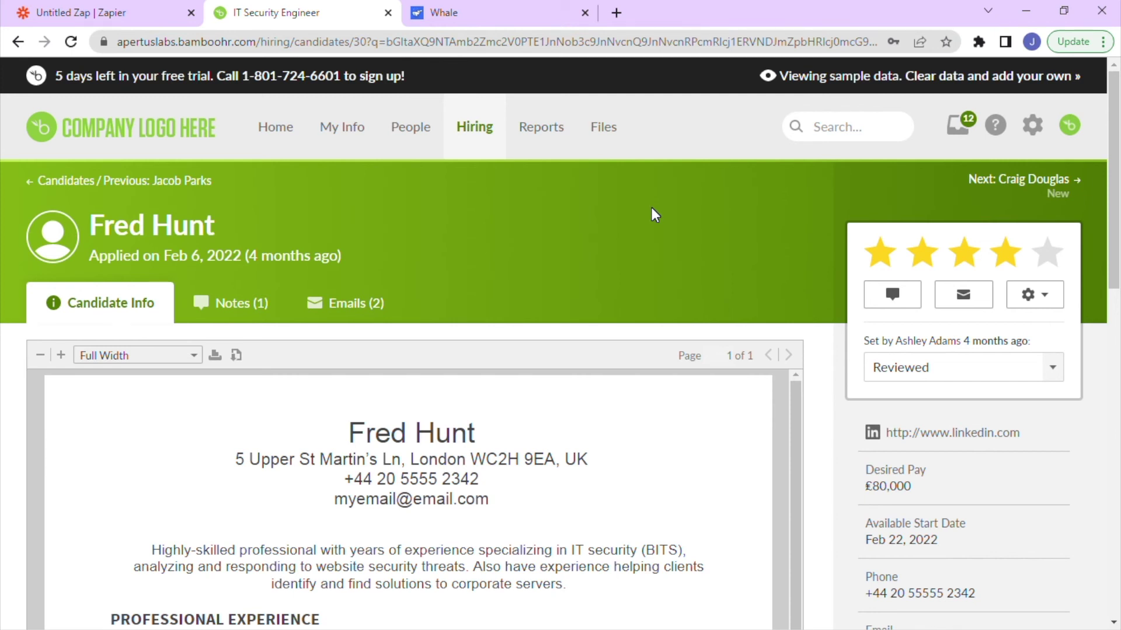
# Change the candidate's status to Hire and add them as a new employee.
pyautogui.click(1054, 377)
pyautogui.scroll(-3, 1034, 455)
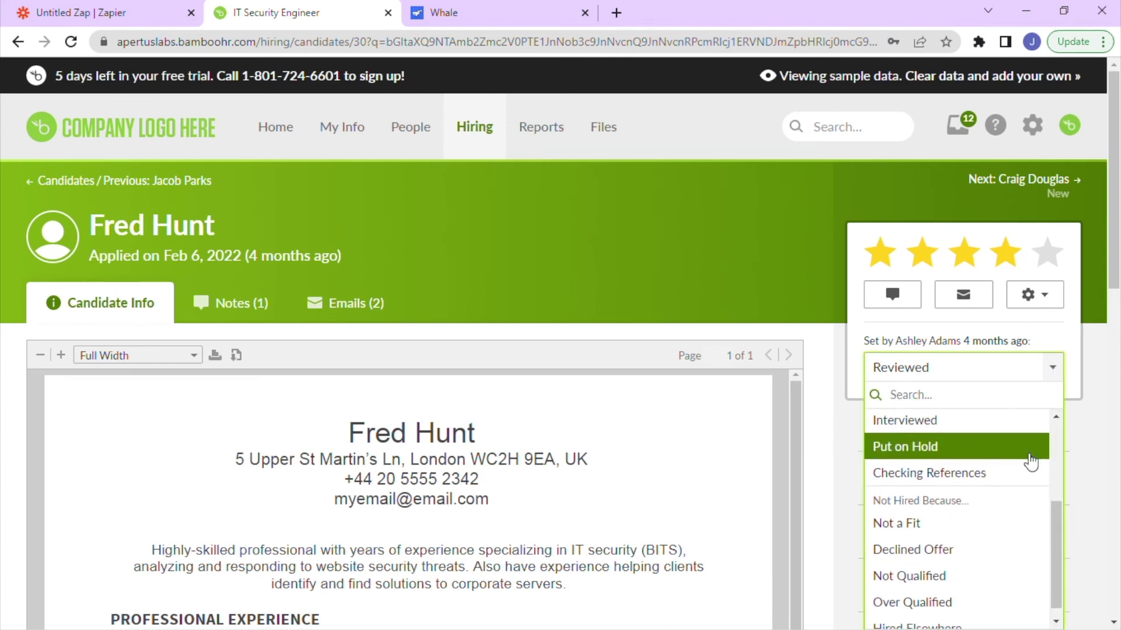
pyautogui.scroll(-4, 1028, 467)
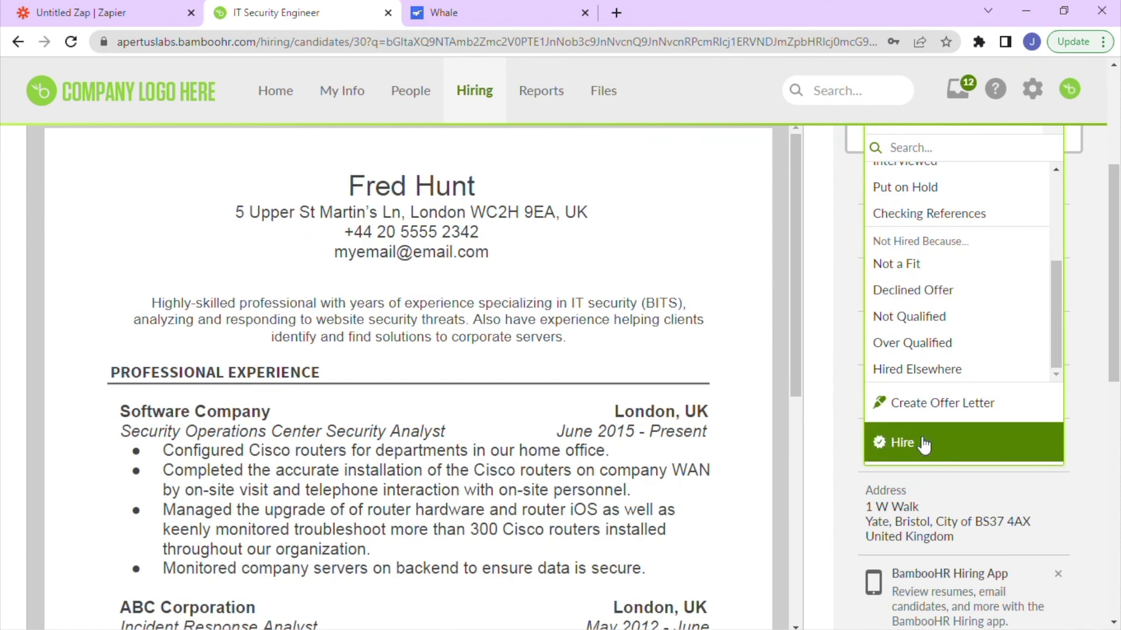
pyautogui.click(924, 445)
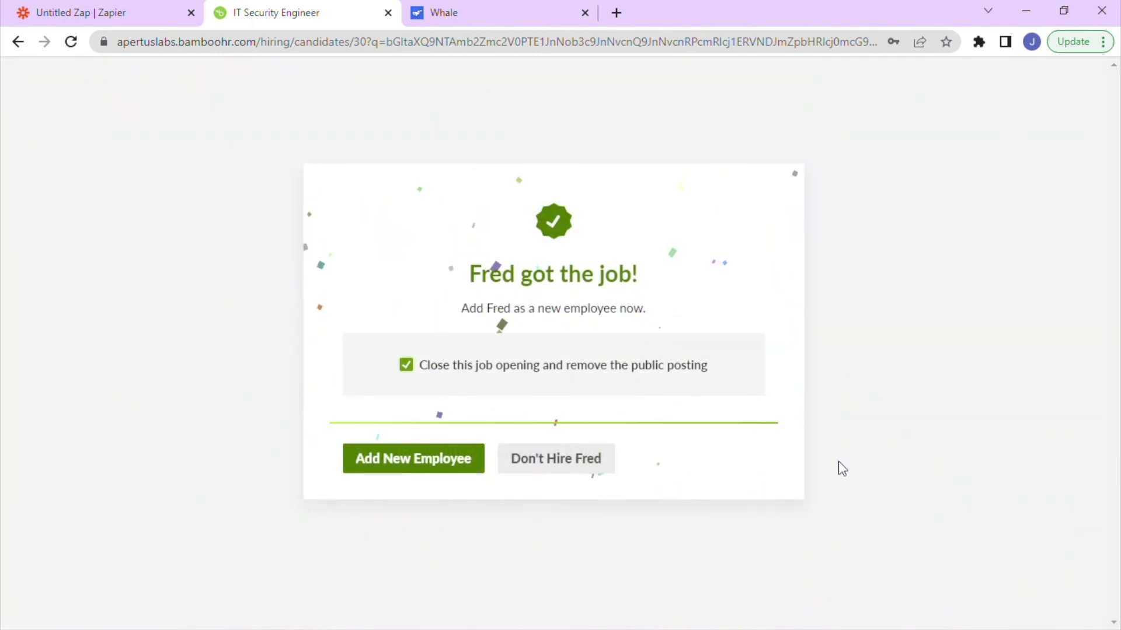
pyautogui.click(405, 467)
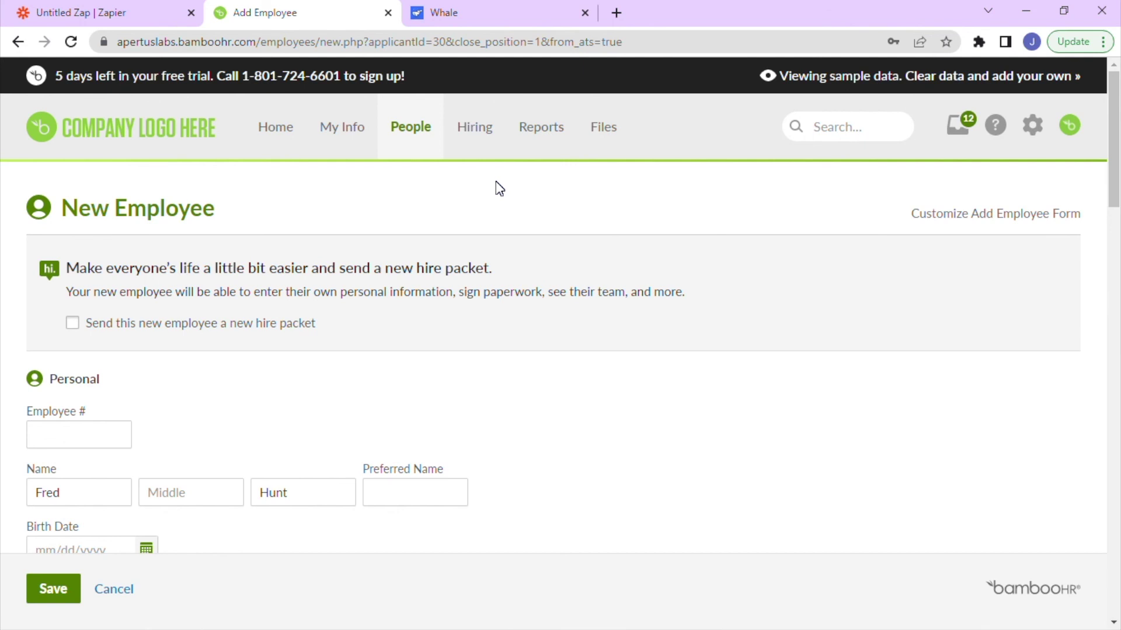
pyautogui.scroll(-1, 218, 256)
pyautogui.click(88, 353)
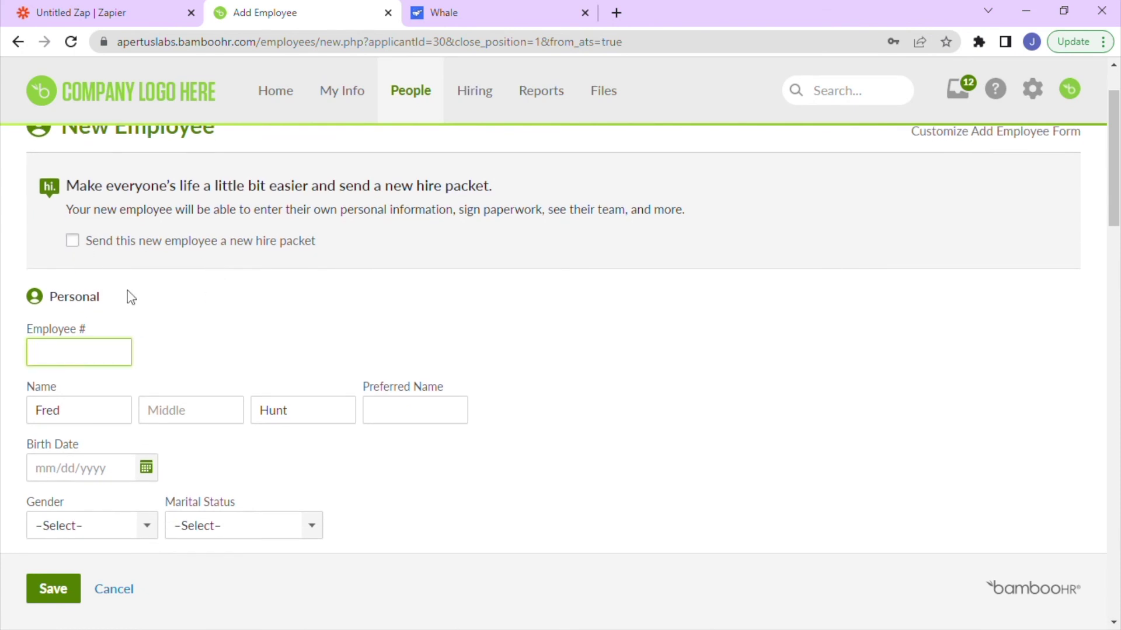
pyautogui.scroll(-1, 80, 253)
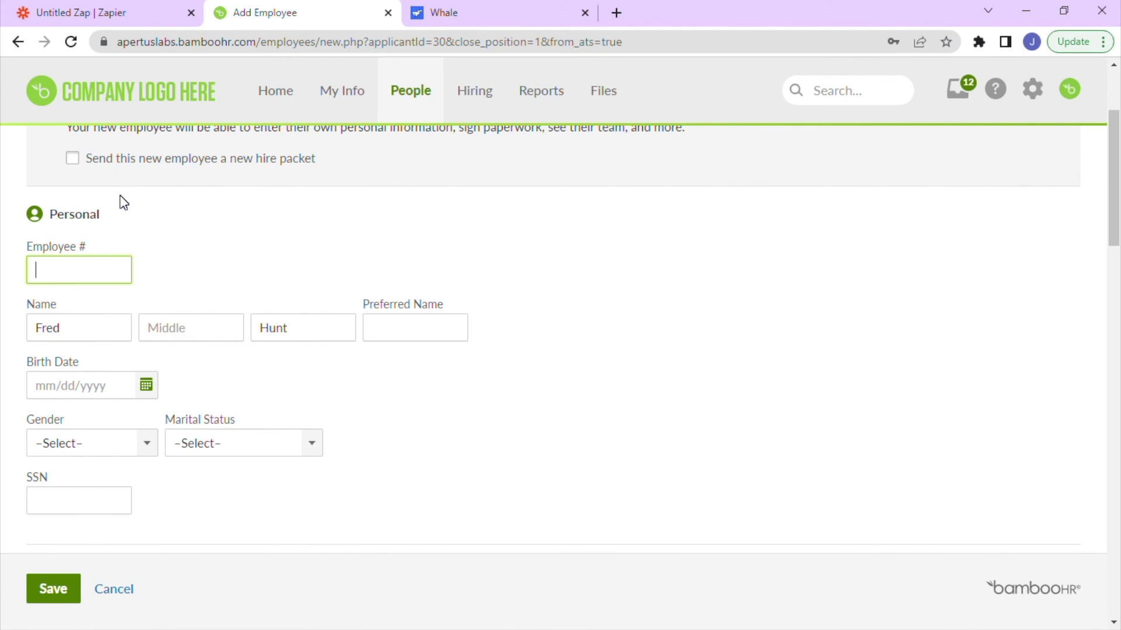
pyautogui.write('100001')
pyautogui.click(146, 385)
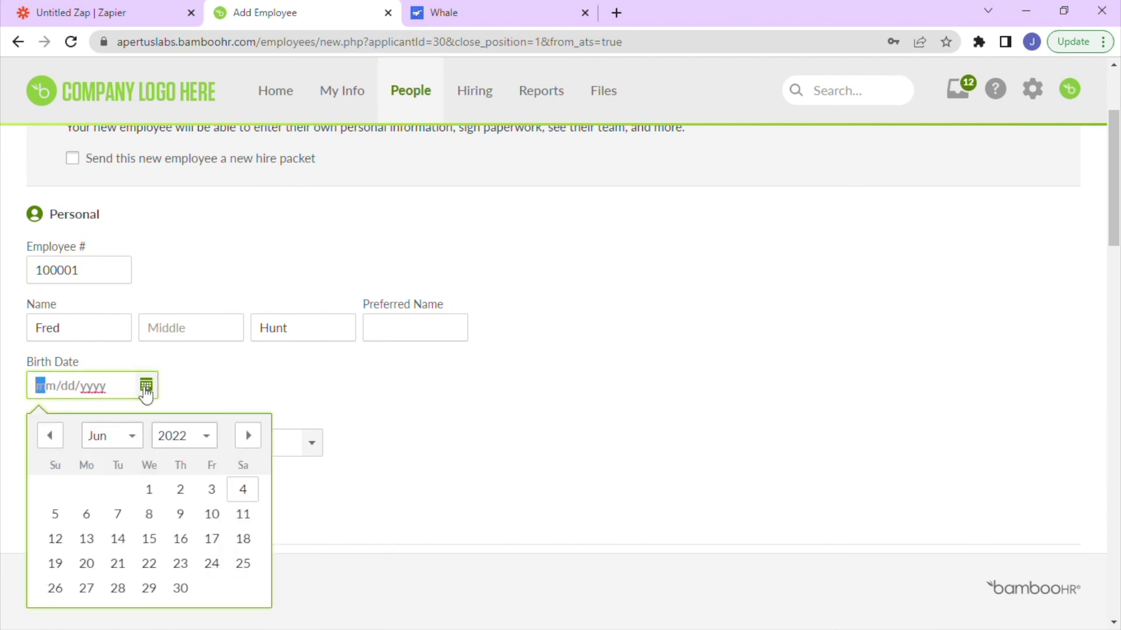
pyautogui.click(186, 437)
pyautogui.scroll(6, 186, 478)
pyautogui.click(186, 477)
pyautogui.click(87, 490)
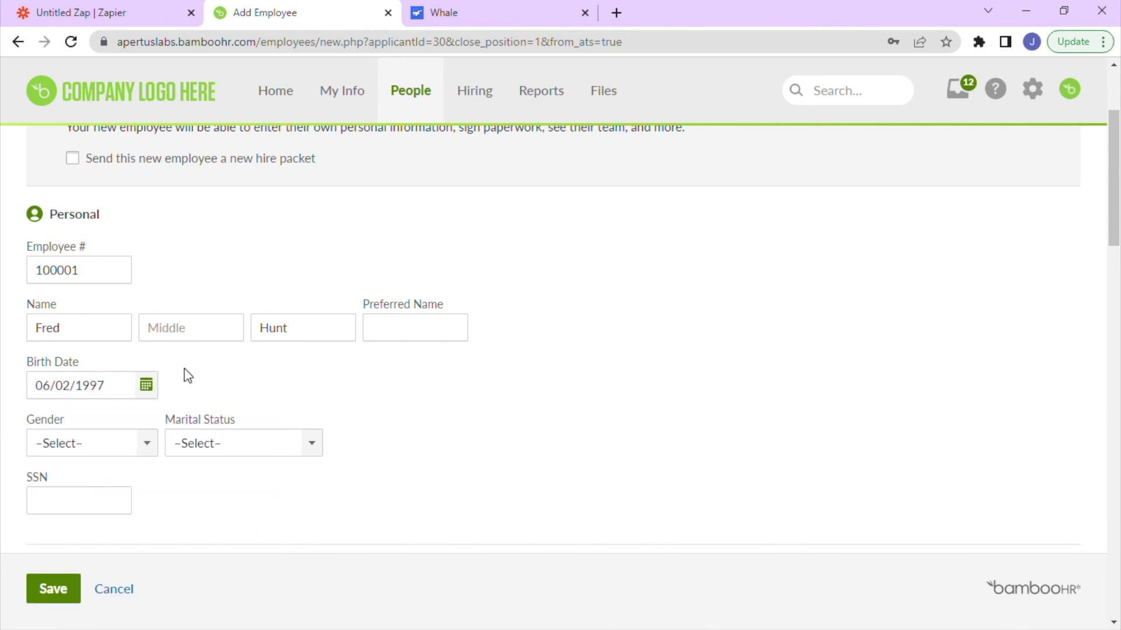
# Set gender to Male, marital status to Single, and enter the employee's SSN.
pyautogui.click(138, 453)
pyautogui.click(95, 473)
pyautogui.click(253, 443)
pyautogui.click(237, 476)
pyautogui.press('Tab')
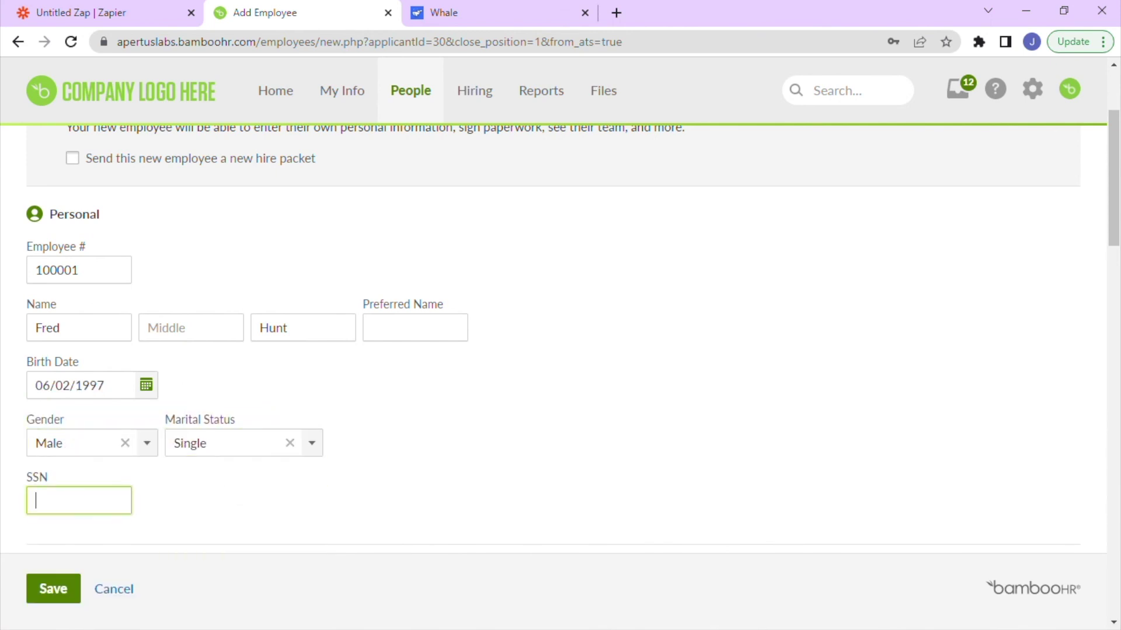
# Save the new employee, then open the Whale invitation email in Gmail.
pyautogui.click(61, 593)
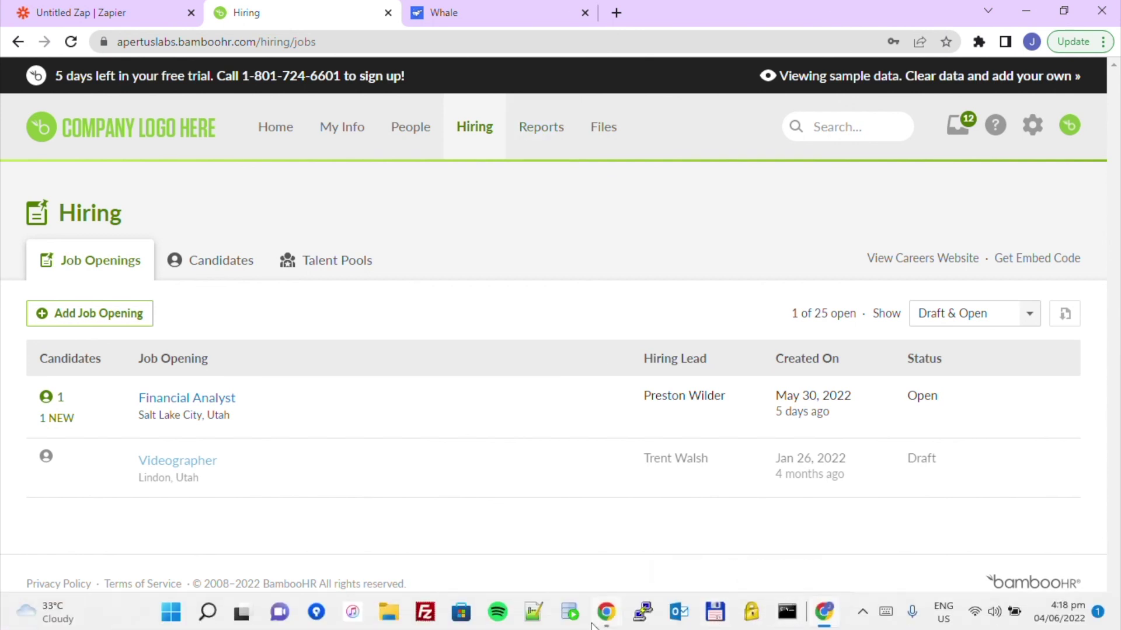
pyautogui.moveTo(605, 619)
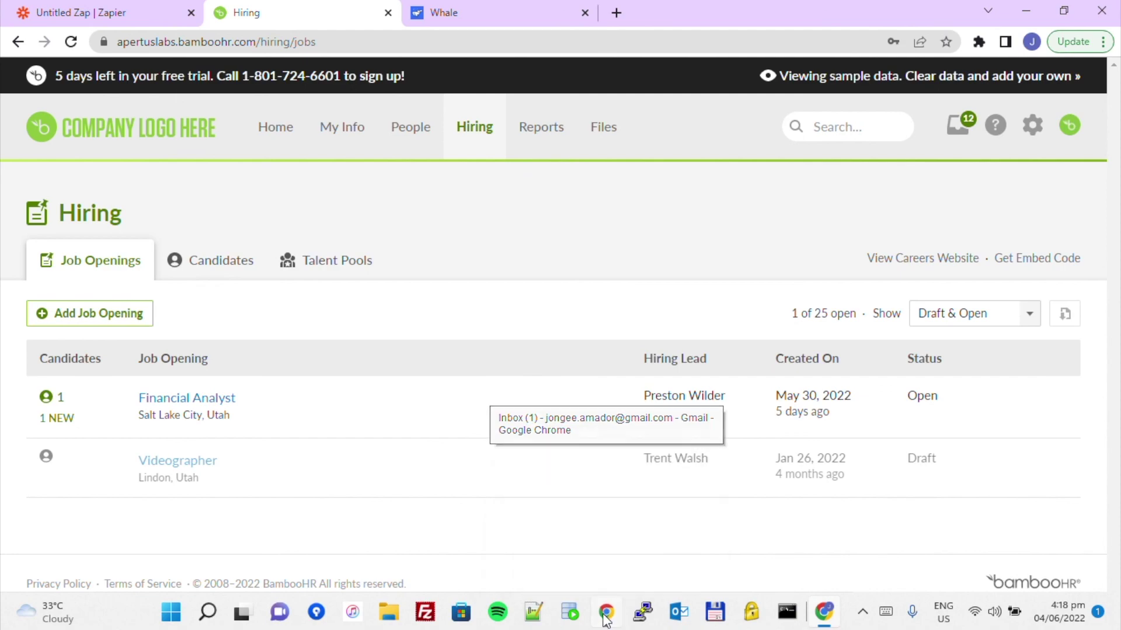
pyautogui.click(606, 619)
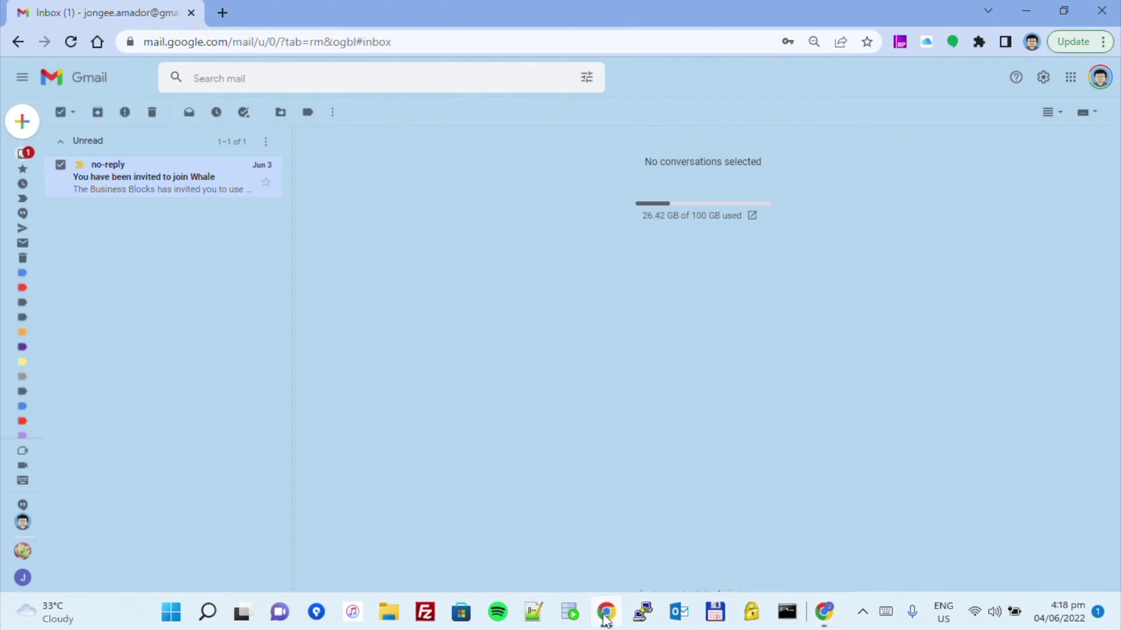
pyautogui.click(124, 200)
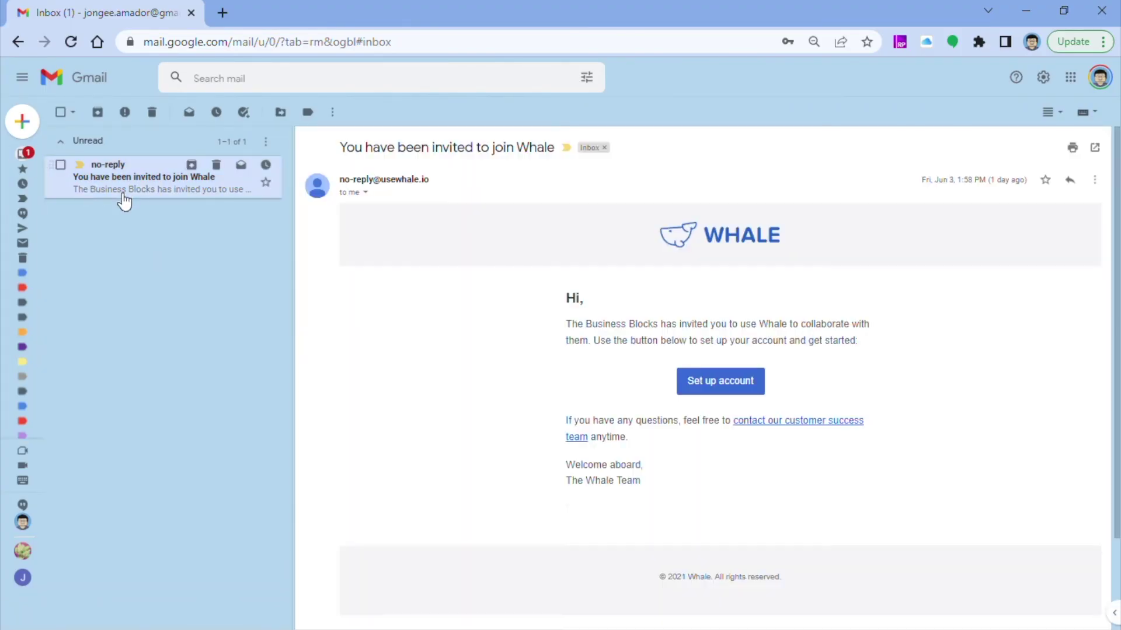